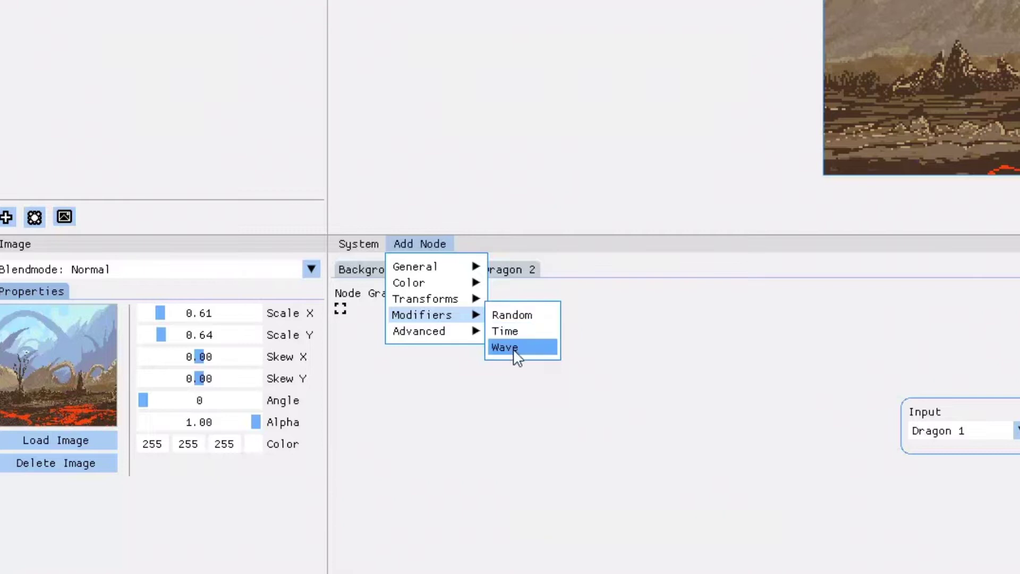
mouse_move(456, 301)
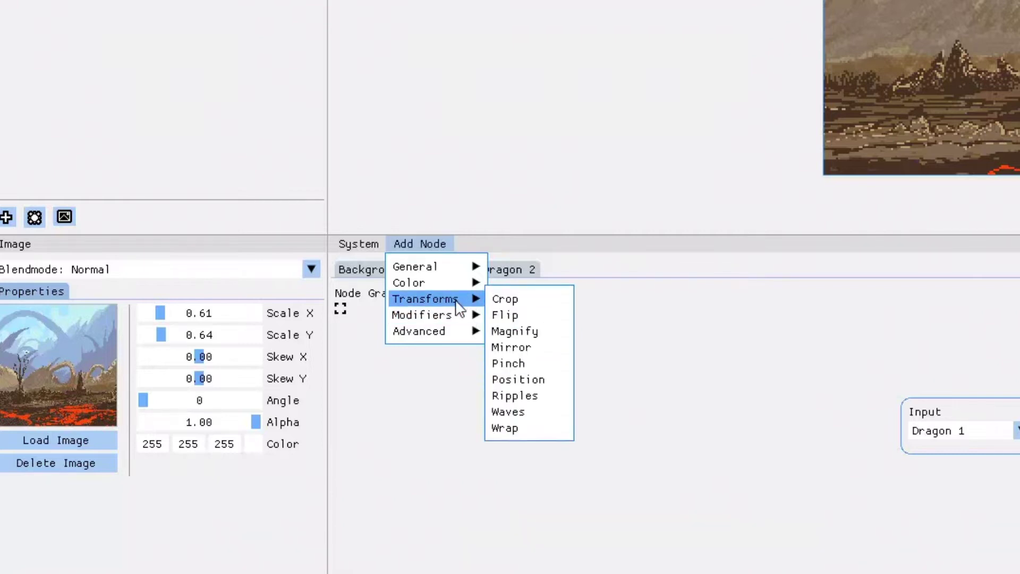
mouse_move(420, 266)
click(606, 334)
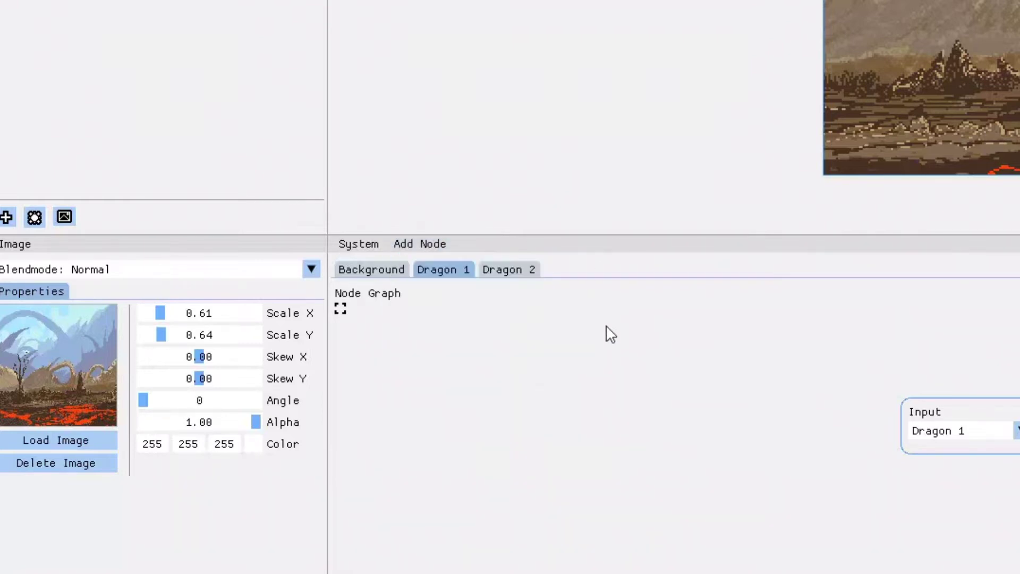
Step: Add a Position transform node linked to the Dragon 1 input, and try out its X and Y offsets
click(435, 244)
mouse_move(435, 301)
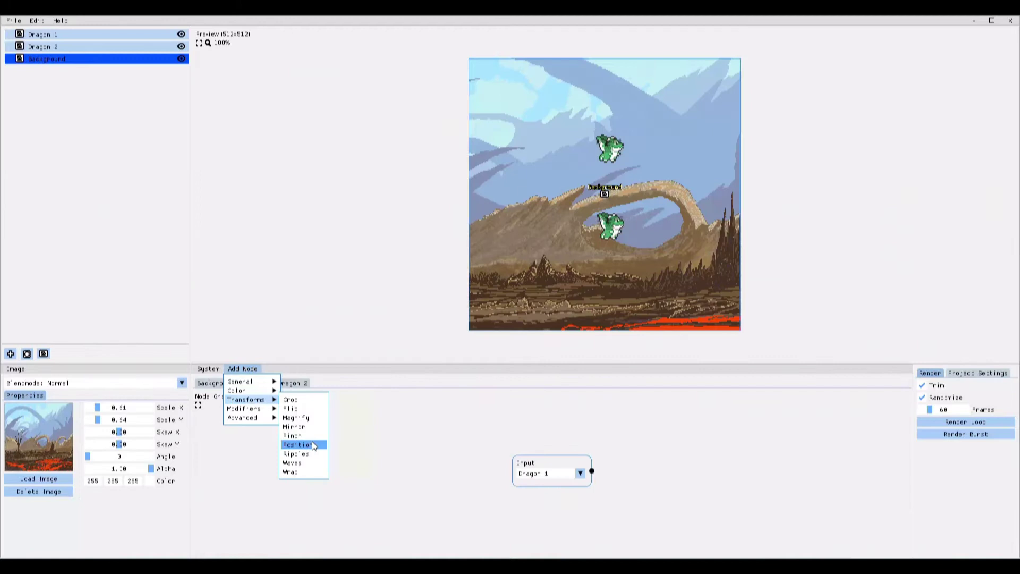
click(312, 445)
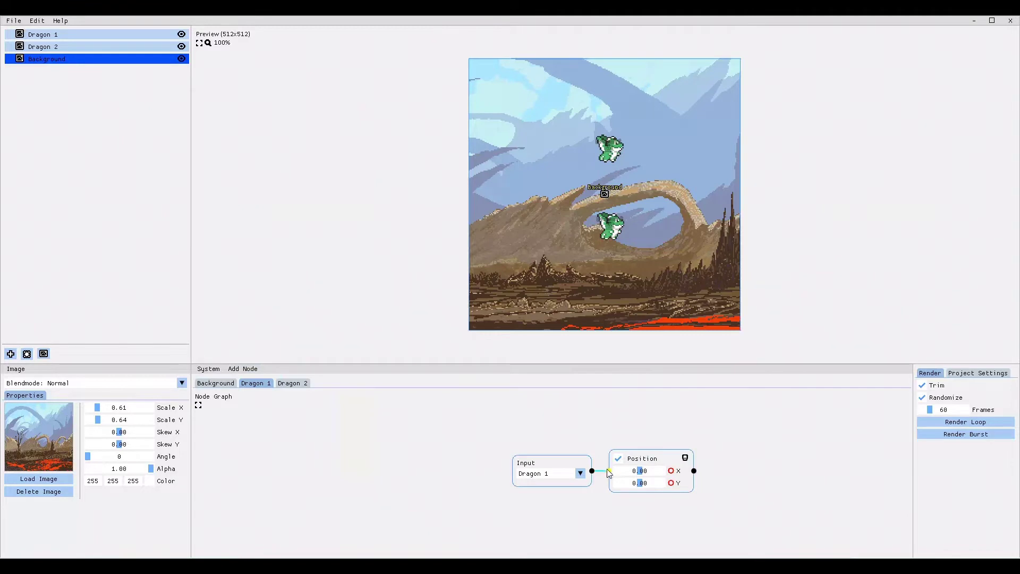
mouse_move(641, 471)
mouse_down()
mouse_move(655, 477)
mouse_move(643, 472)
mouse_move(626, 236)
mouse_up()
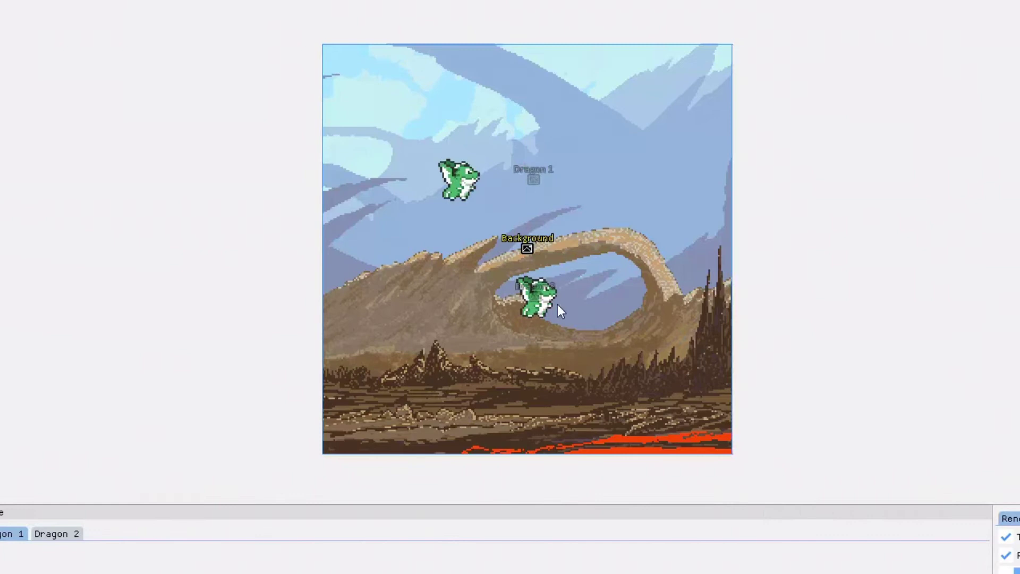
mouse_move(643, 472)
mouse_down()
mouse_move(664, 473)
mouse_move(659, 485)
mouse_move(641, 483)
mouse_up()
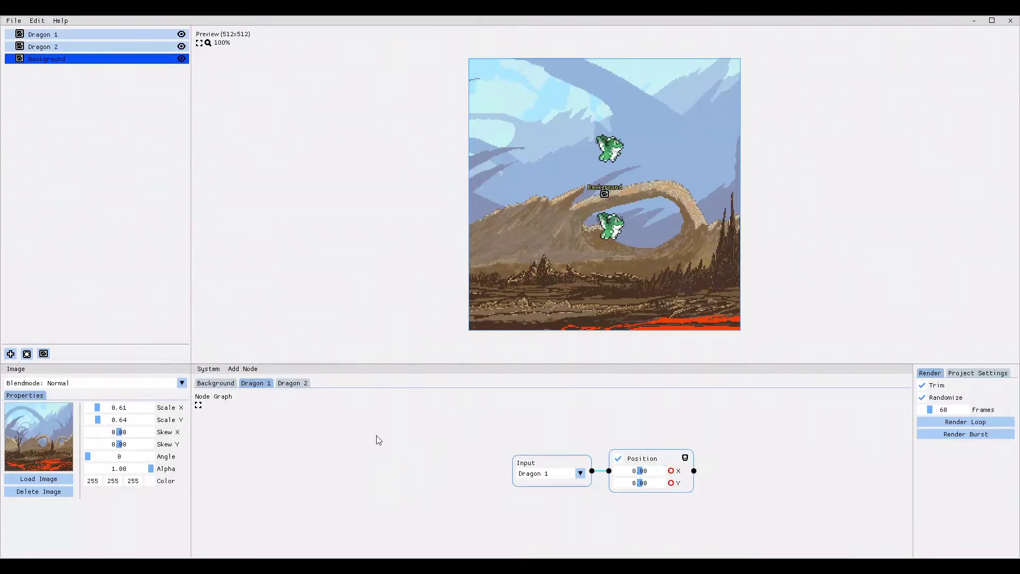
Step: Add a Wave modifier node to the Dragon 1 graph
click(250, 372)
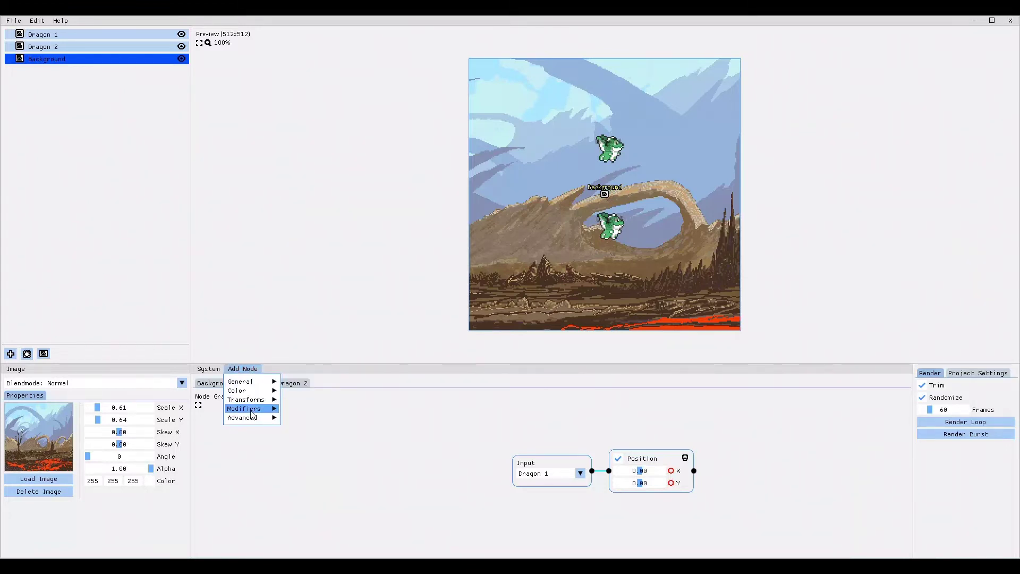
mouse_move(252, 413)
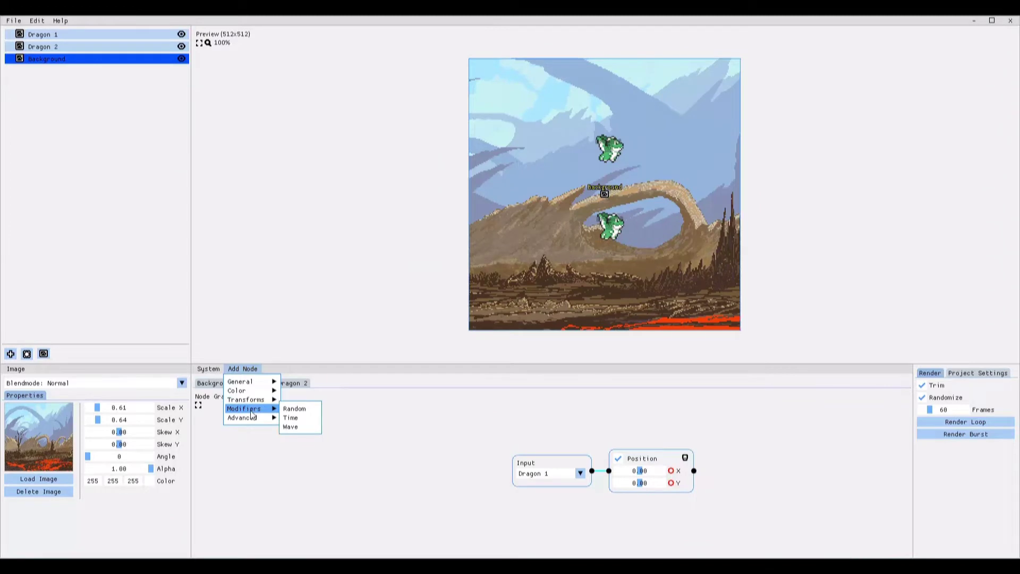
click(294, 427)
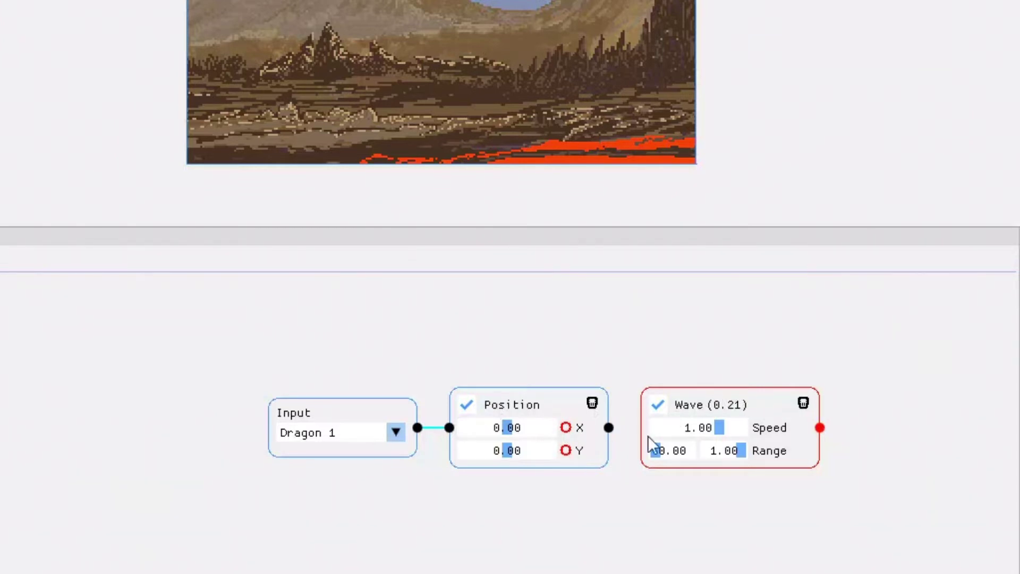
drag(823, 429, 587, 439)
drag(575, 452, 820, 427)
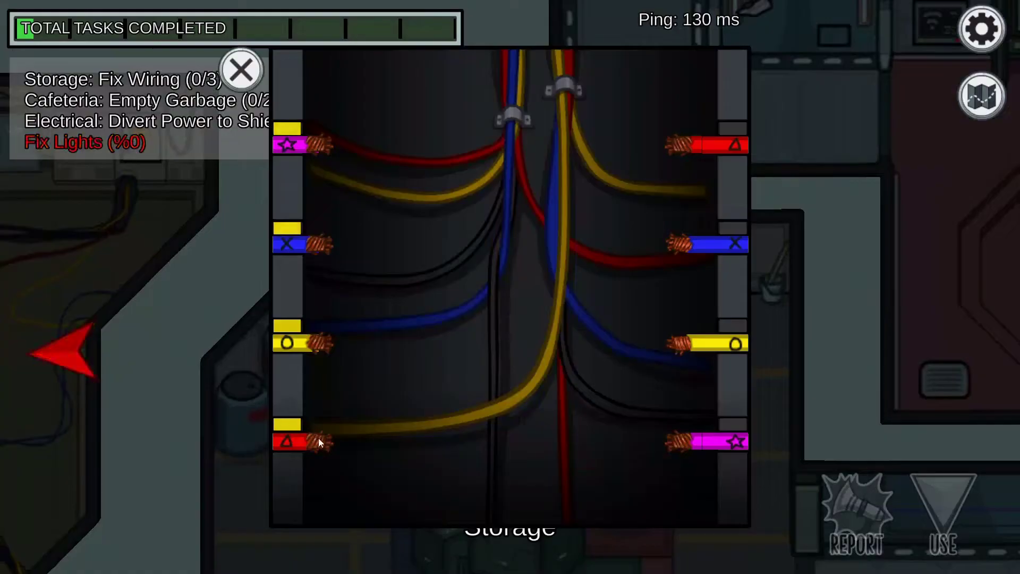
drag(317, 440, 674, 158)
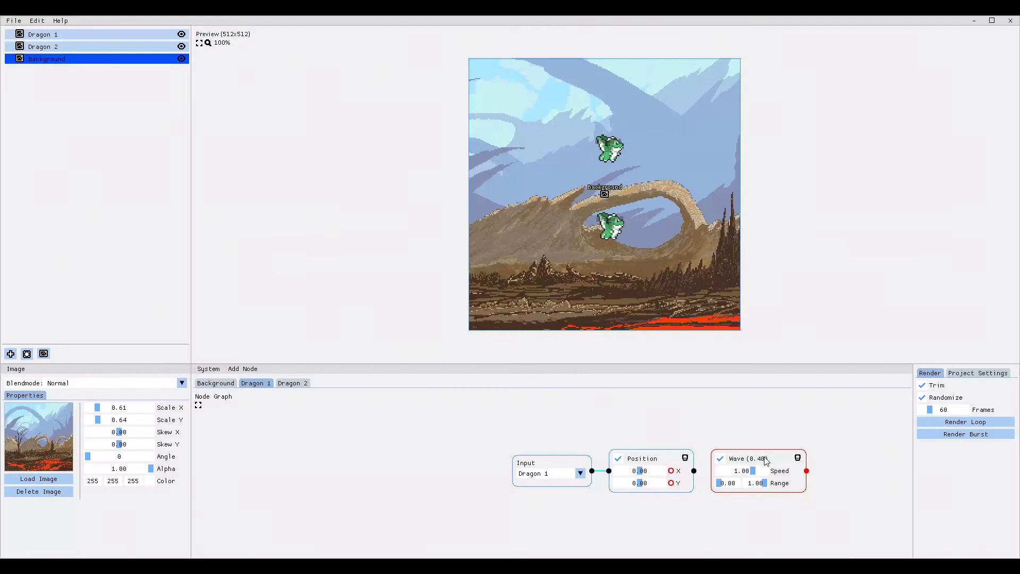
Step: Place the Wave node above the Position node and connect its output to the Position node's X input
drag(754, 462, 648, 410)
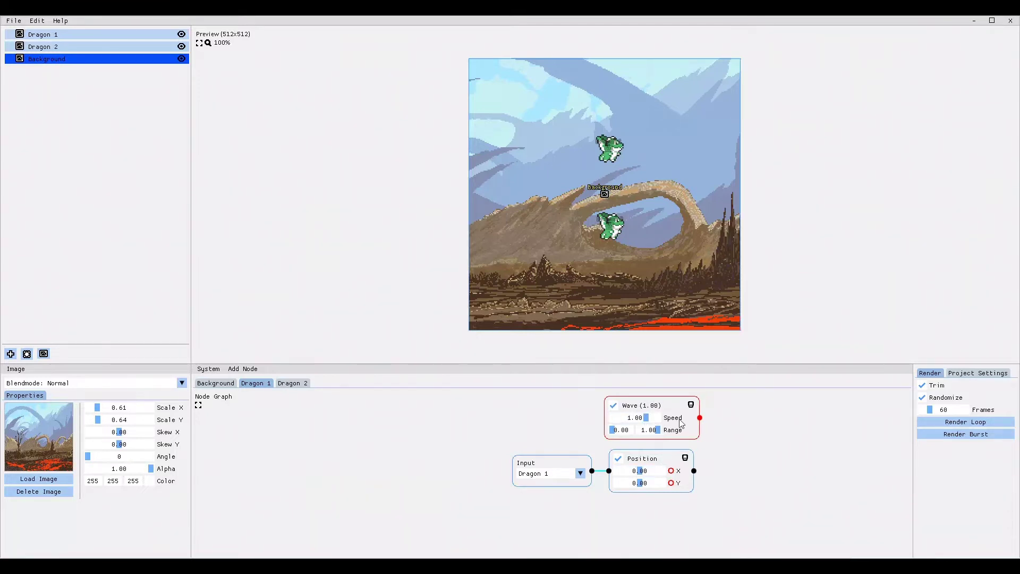
mouse_move(666, 408)
mouse_down()
mouse_move(462, 469)
mouse_move(813, 492)
mouse_move(605, 413)
mouse_move(653, 406)
mouse_up()
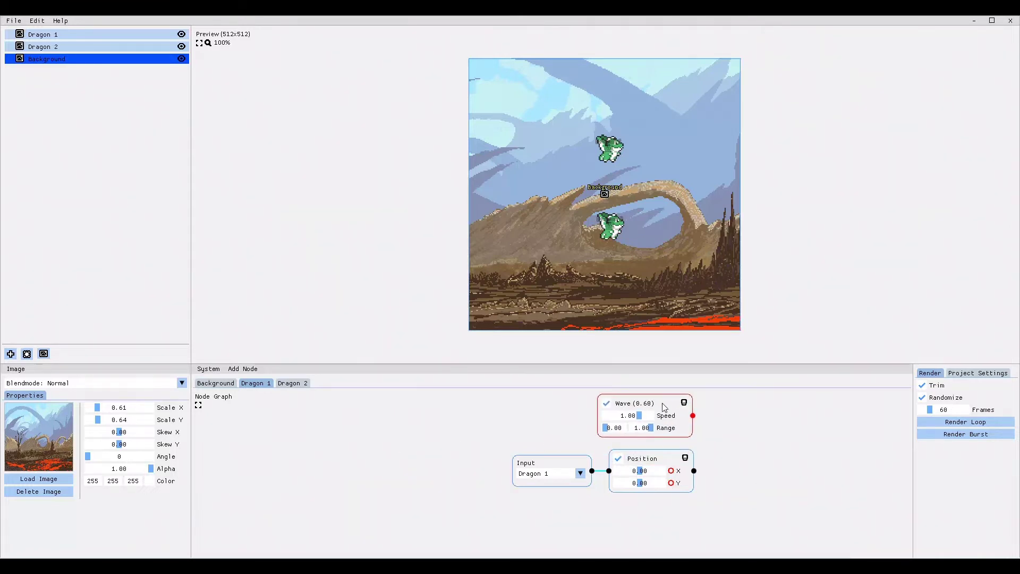
drag(672, 477, 671, 471)
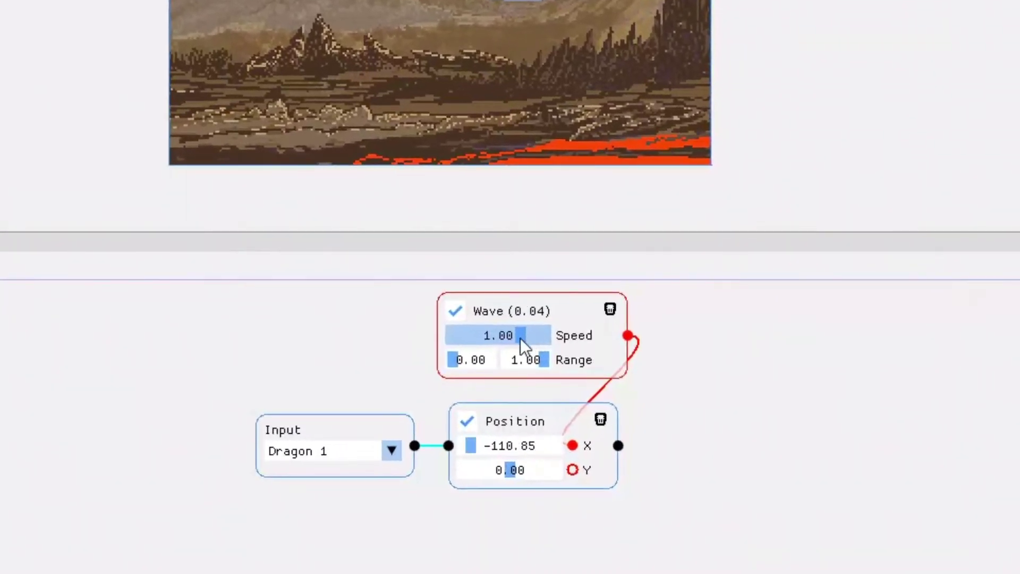
Step: Try different Wave speeds on Dragon 1's horizontal motion, including about 0.70, 1.81, 0.51 and -1.35
drag(520, 338, 518, 338)
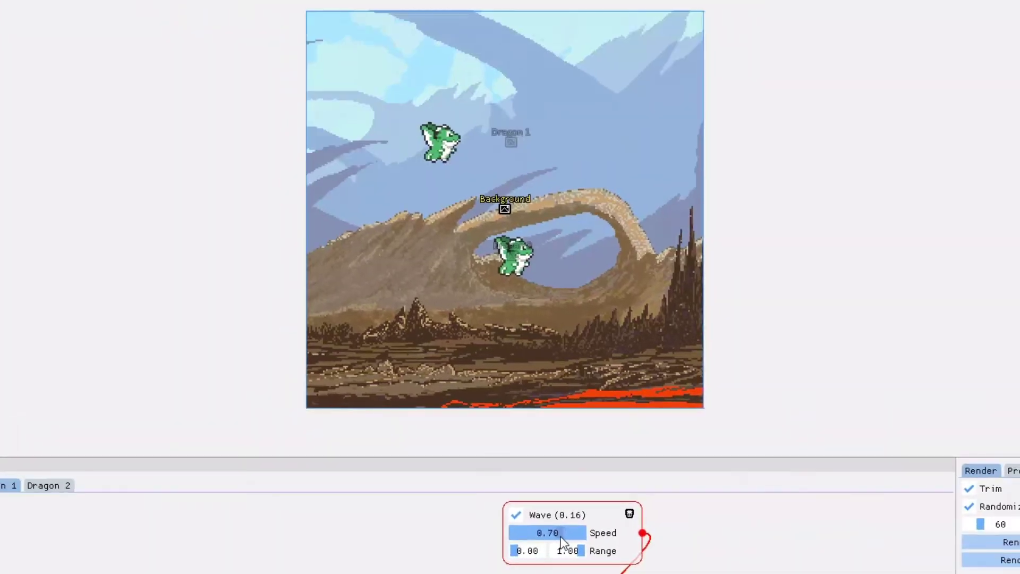
drag(562, 541, 558, 537)
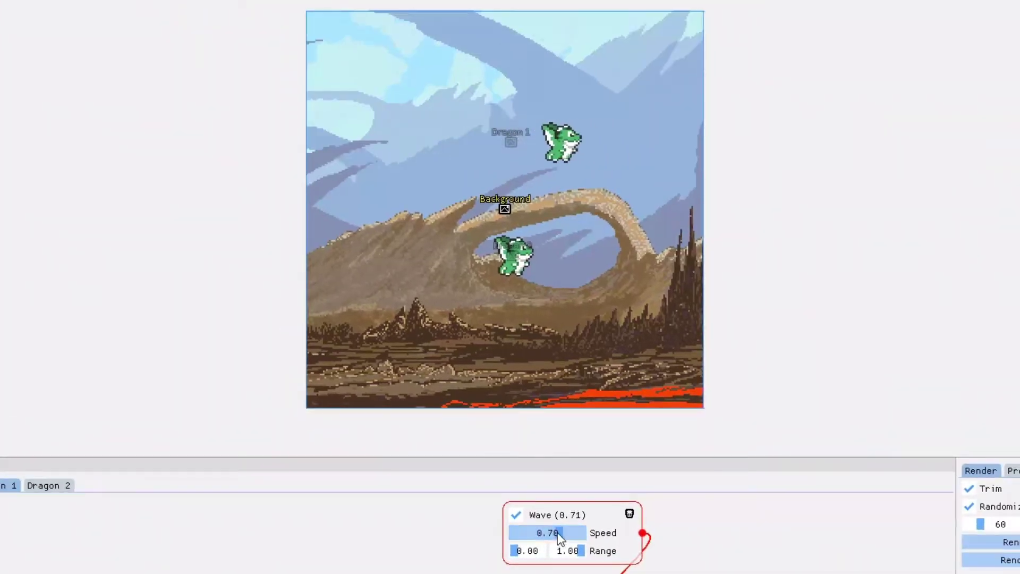
drag(580, 530, 582, 534)
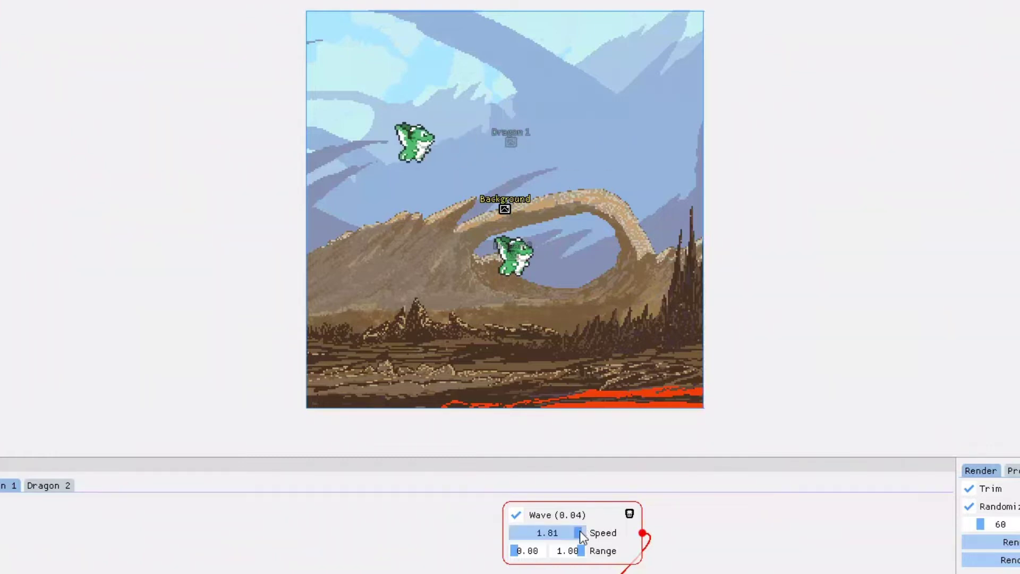
drag(580, 531, 553, 524)
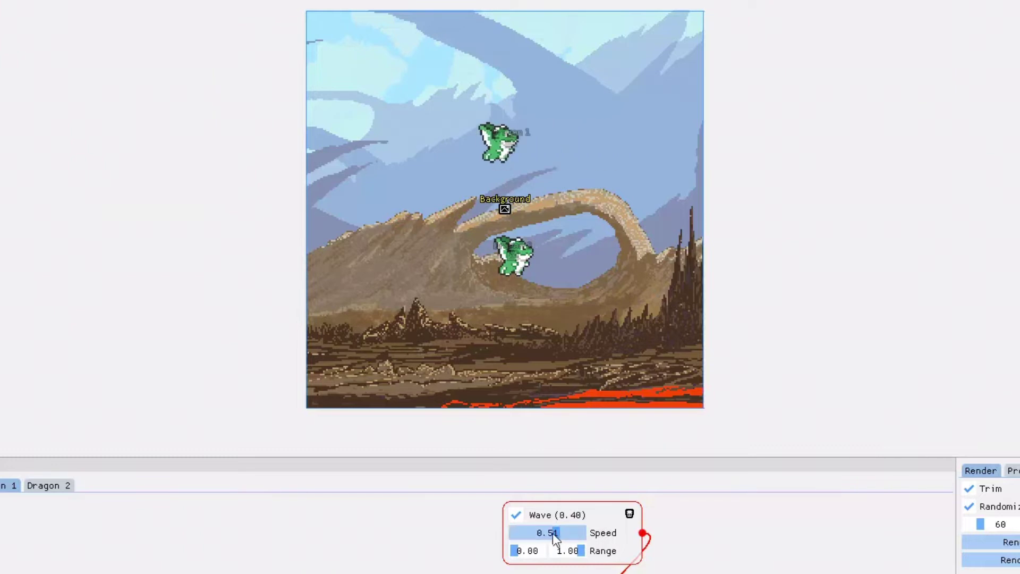
drag(557, 531, 526, 534)
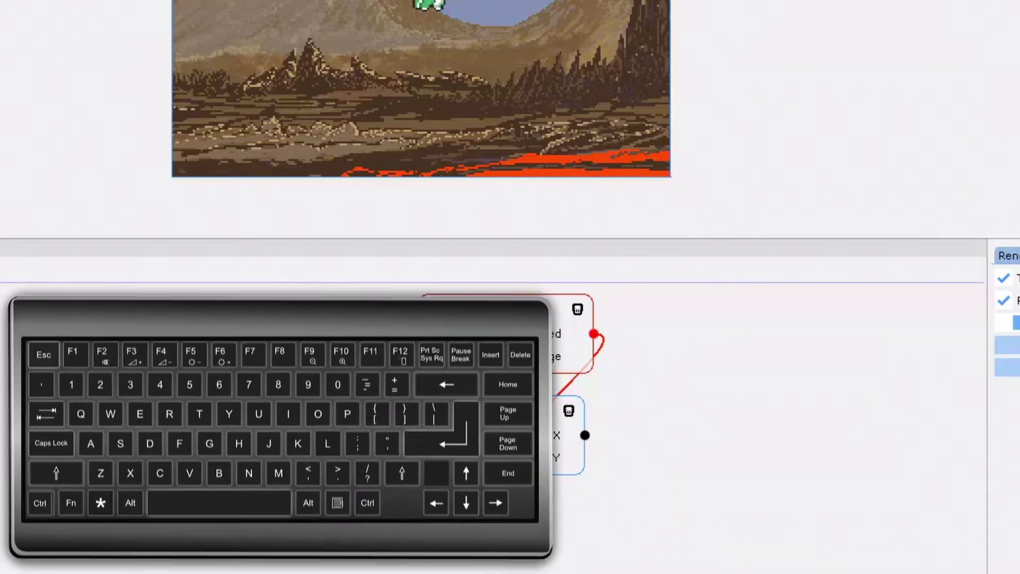
Step: Set the Wave node's speed to exactly 0
ctrl+click(481, 334)
ctrl+click(497, 334)
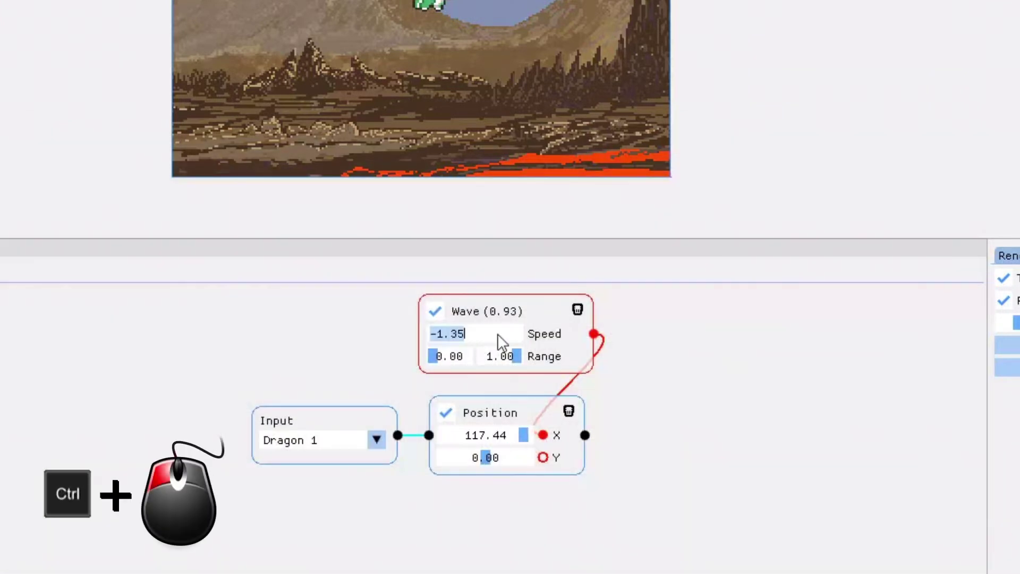
text(0)
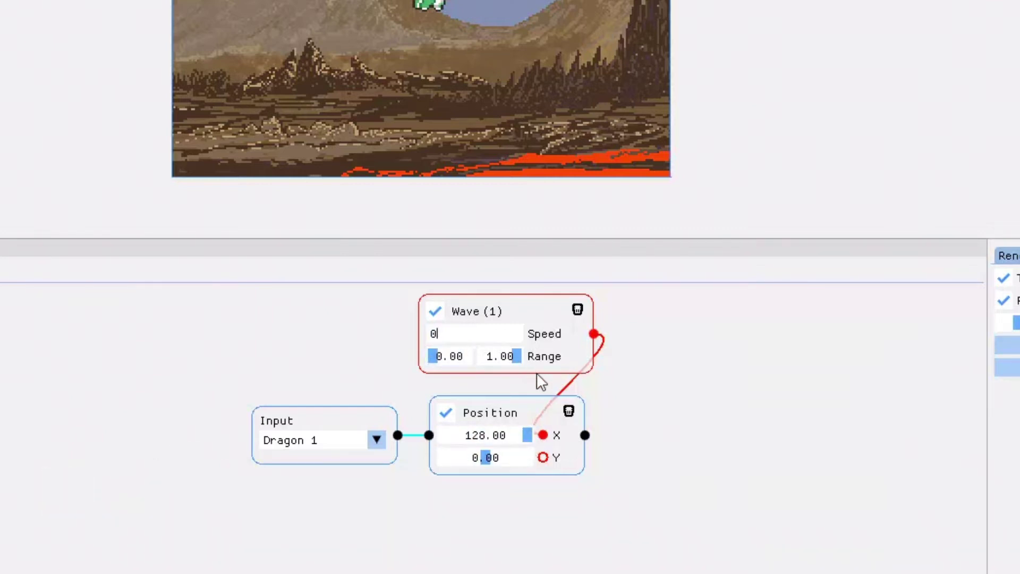
key(Return)
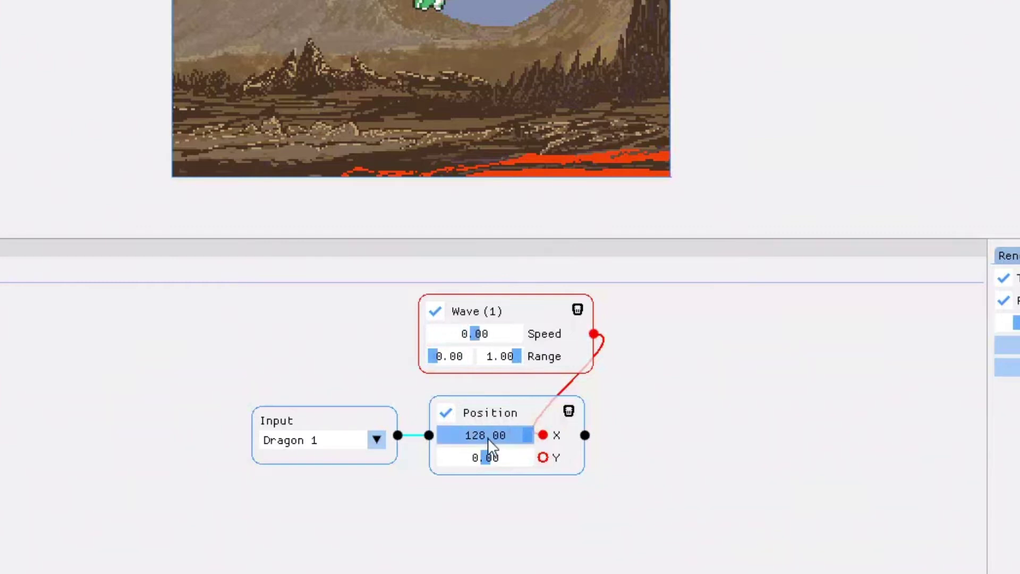
Step: Try to change the Position node's X value by hand while the Wave node is driving it
mouse_move(473, 435)
mouse_down()
mouse_move(452, 436)
mouse_move(483, 431)
mouse_up()
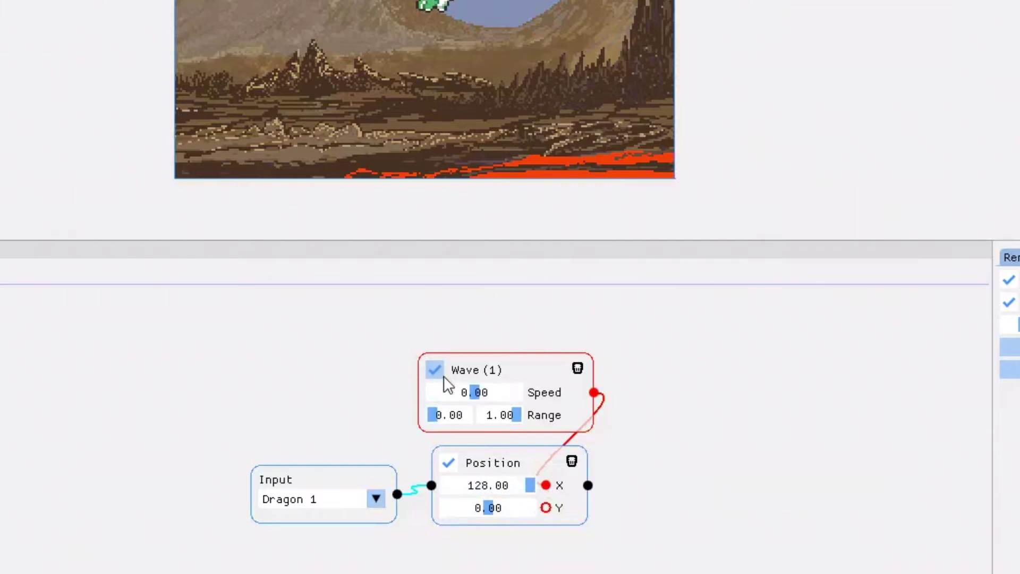
mouse_move(493, 485)
mouse_down()
mouse_move(510, 486)
mouse_move(449, 483)
mouse_move(508, 480)
mouse_move(455, 484)
mouse_move(512, 482)
mouse_move(505, 496)
mouse_move(528, 492)
mouse_move(446, 501)
mouse_move(519, 497)
mouse_move(506, 483)
mouse_move(486, 511)
mouse_move(461, 510)
mouse_move(492, 483)
mouse_move(569, 473)
mouse_up()
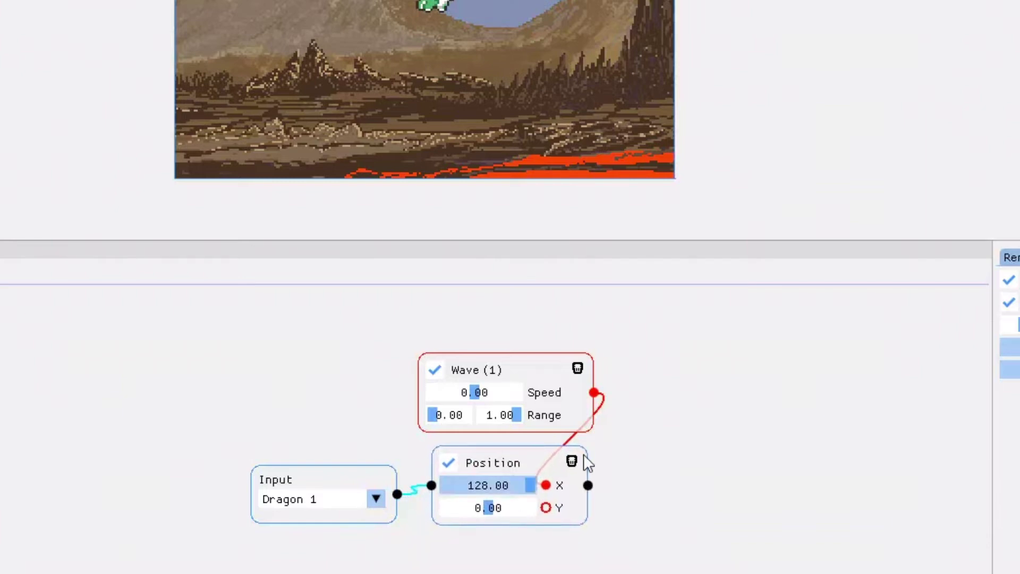
drag(481, 499, 547, 505)
mouse_move(531, 485)
mouse_down()
mouse_move(441, 483)
mouse_move(536, 488)
mouse_up()
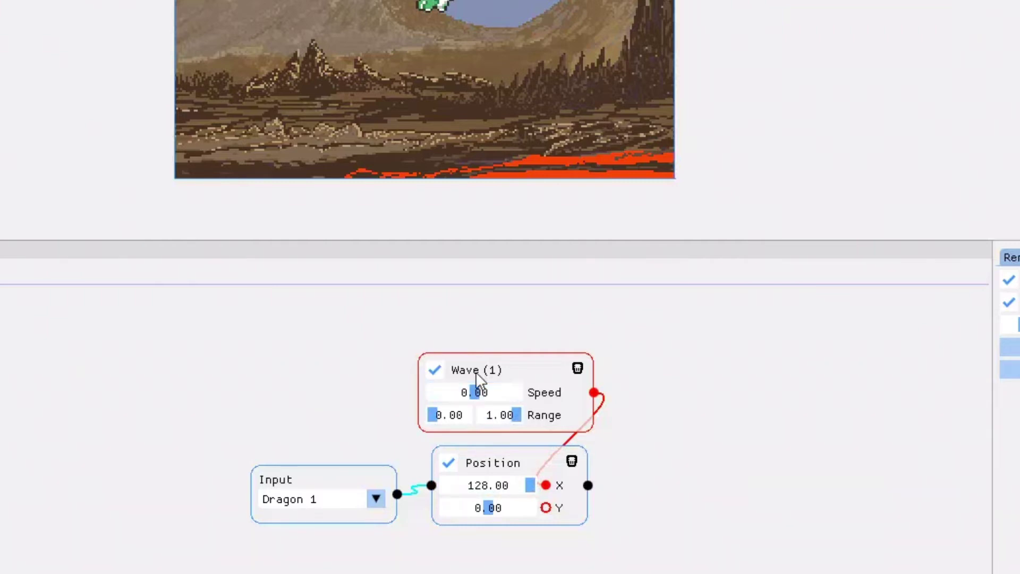
Step: Disable the Wave node and manually change Position X to -128 and then back to 128
click(435, 369)
drag(531, 488, 524, 493)
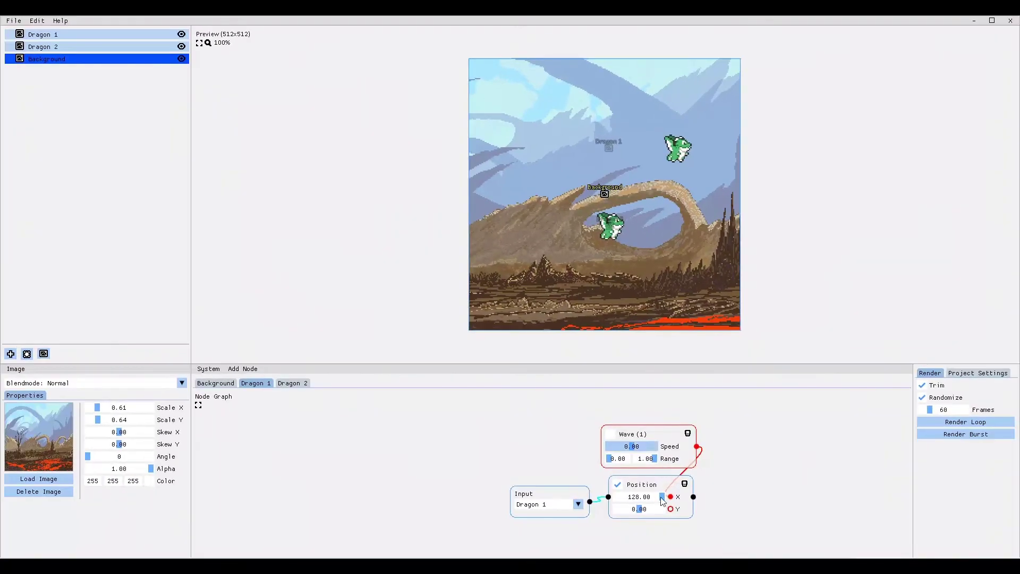
drag(642, 500, 617, 502)
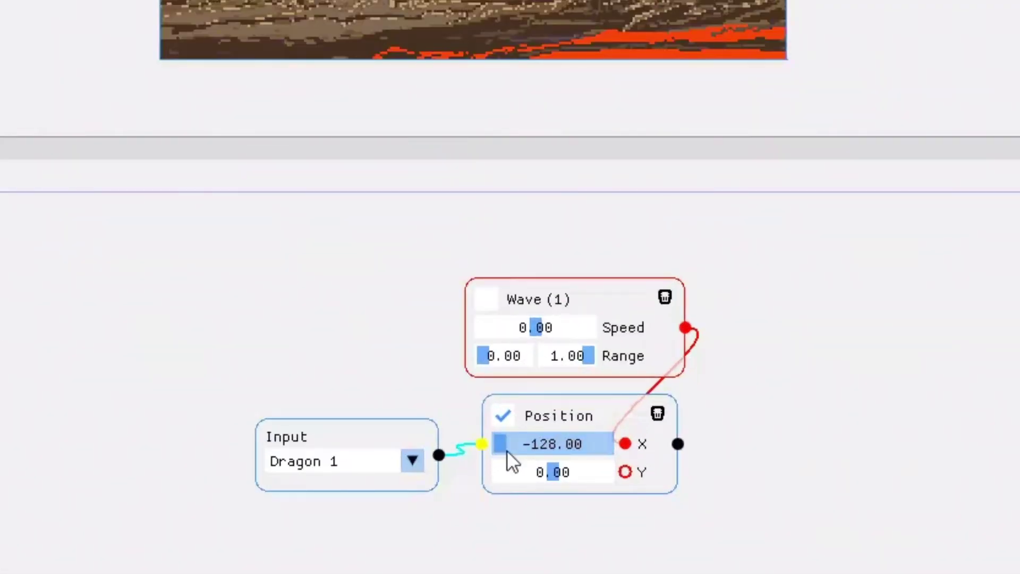
drag(496, 448, 578, 442)
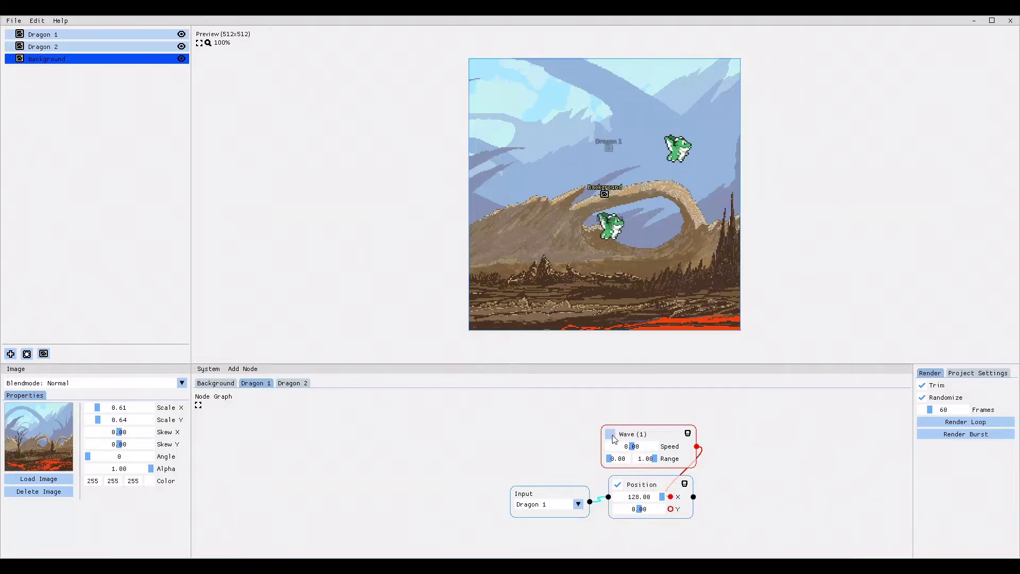
Step: Re-enable the Wave node, narrow its range to about 0.30 to 0.59, and set its speed to about 0.88
double_click(629, 458)
text(0.)
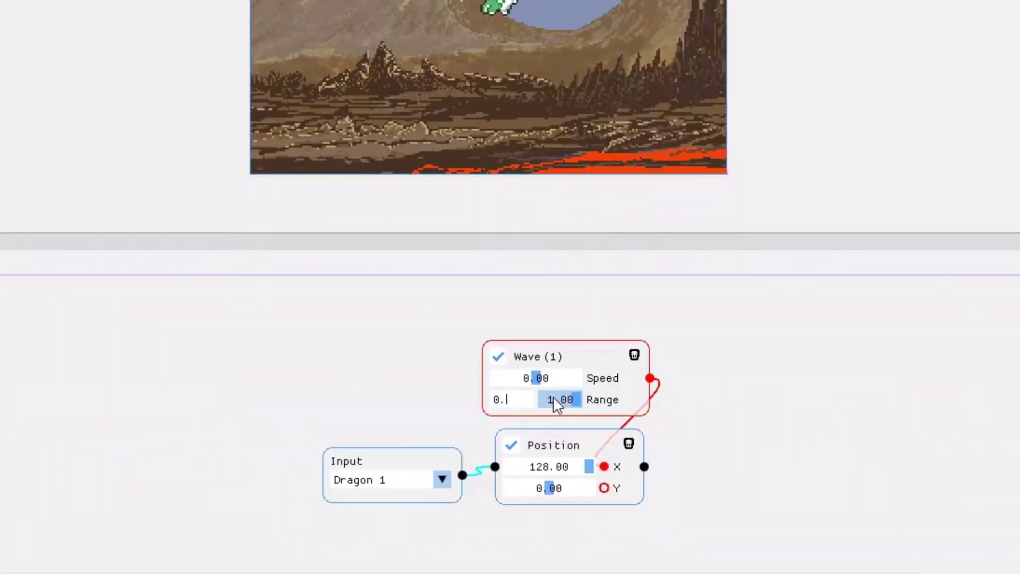
text(2)
drag(555, 400, 565, 448)
drag(548, 384, 578, 363)
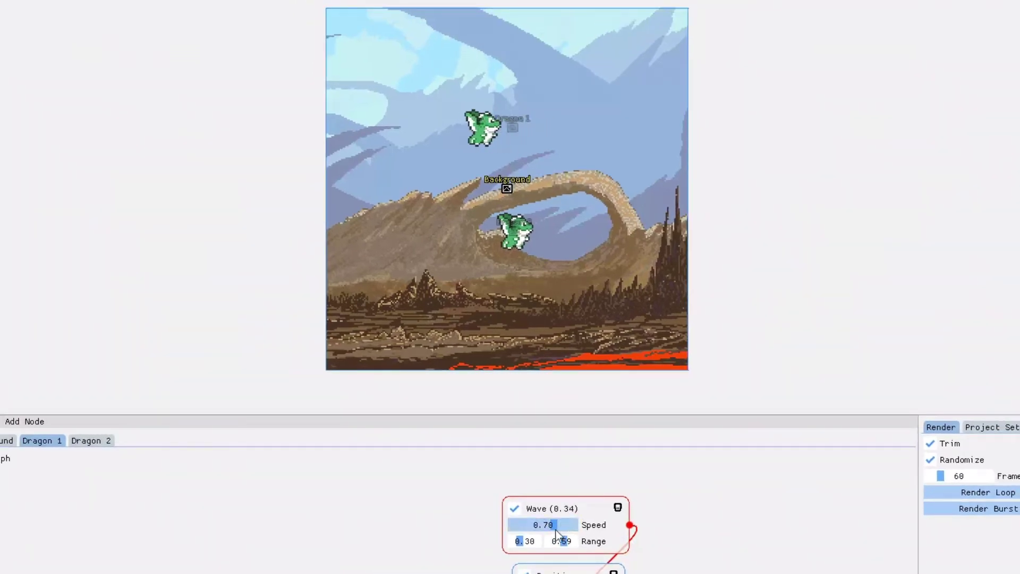
drag(556, 530, 565, 526)
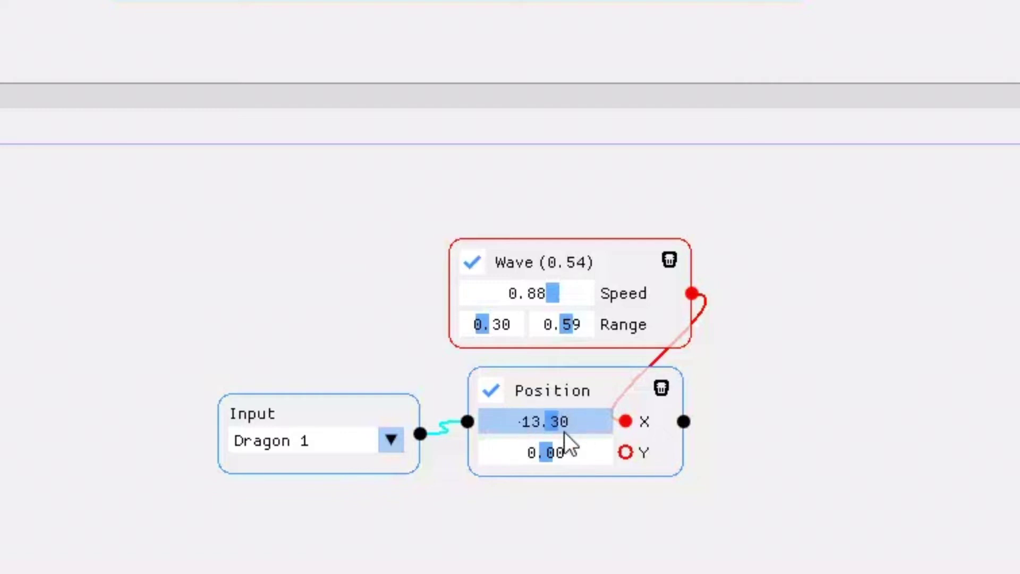
Step: Extend the Wave node's range so it runs from -5 to 5
click(508, 320)
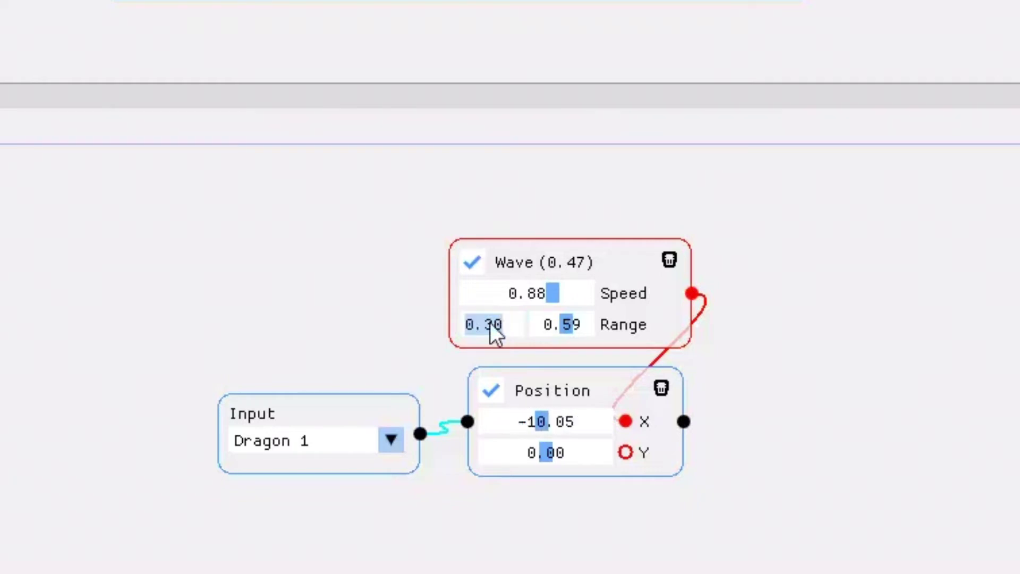
text(-5)
ctrl+click(489, 323)
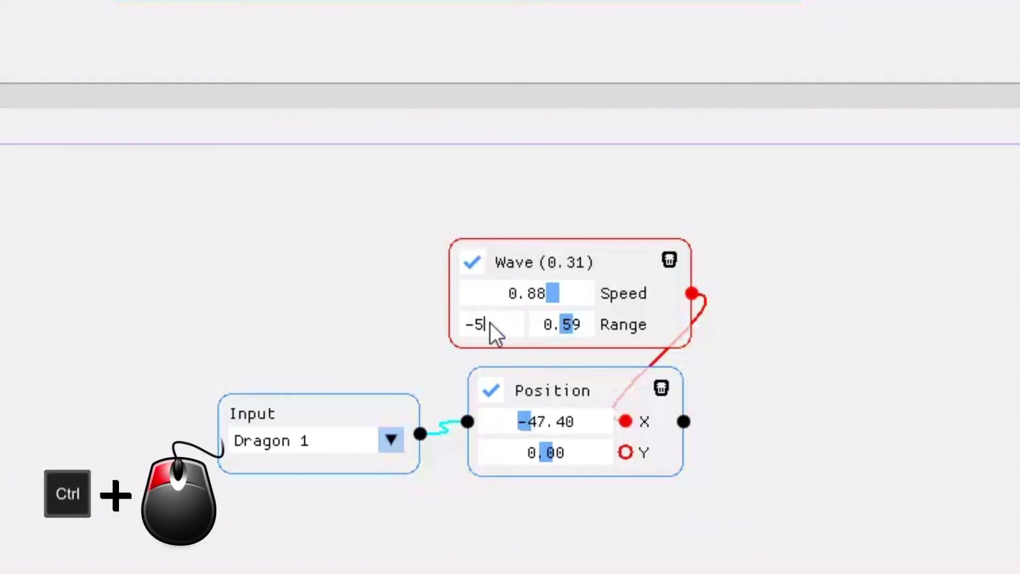
click(548, 324)
text(5)
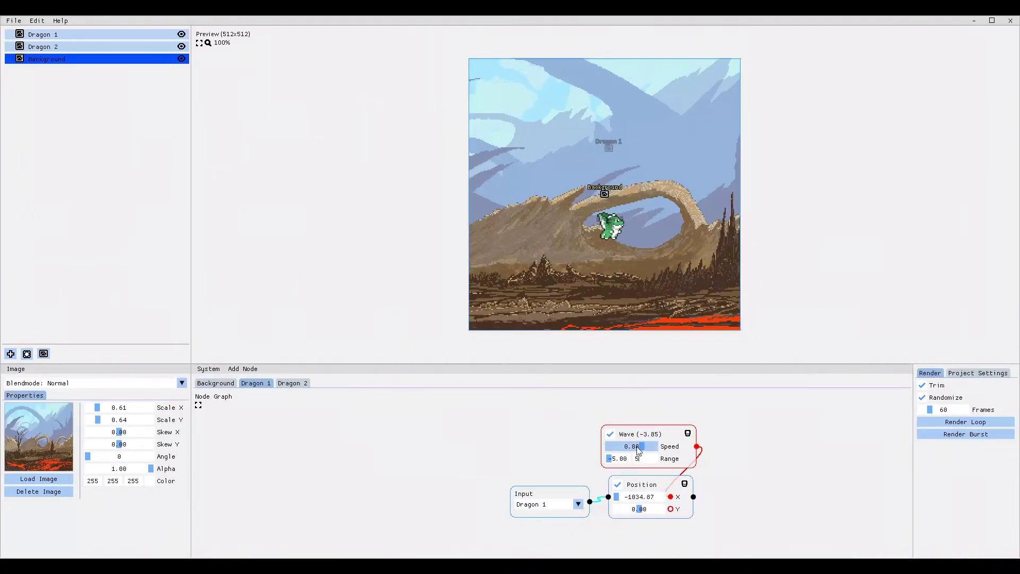
click(640, 447)
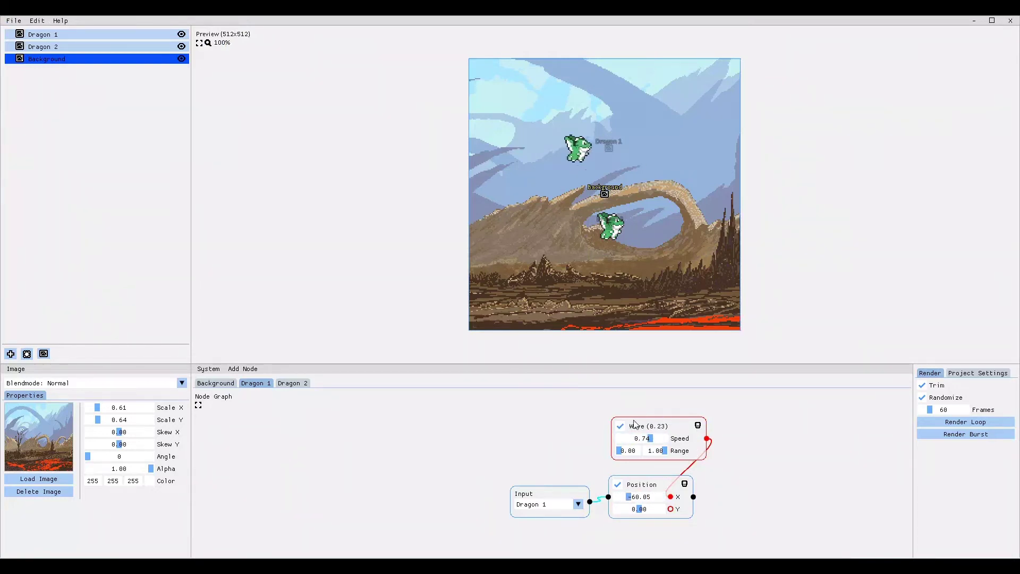
Step: Replace the Wave node with a Time modifier placed above the Position node and connect it to Position X
click(698, 425)
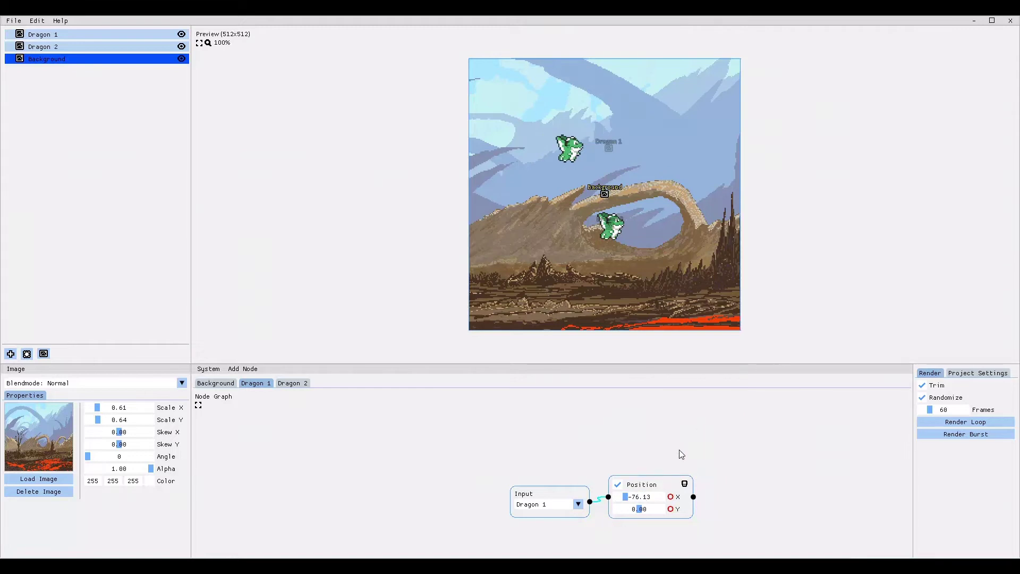
click(252, 372)
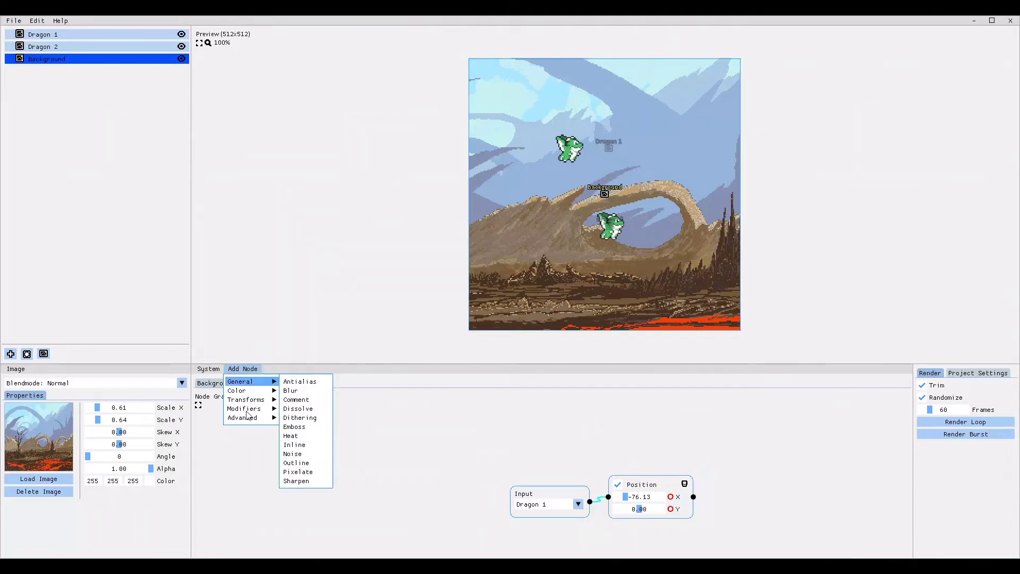
mouse_move(247, 409)
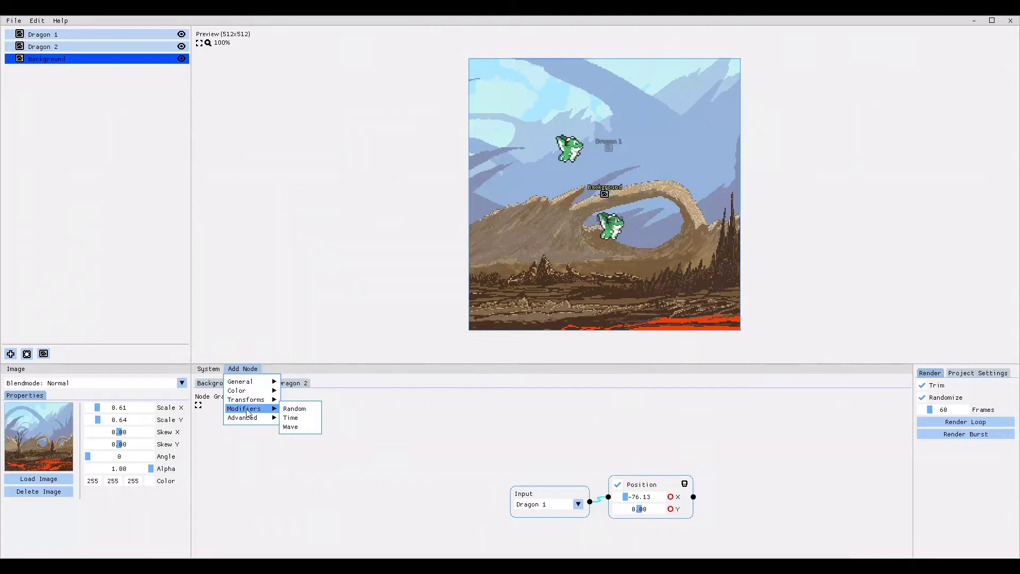
click(292, 419)
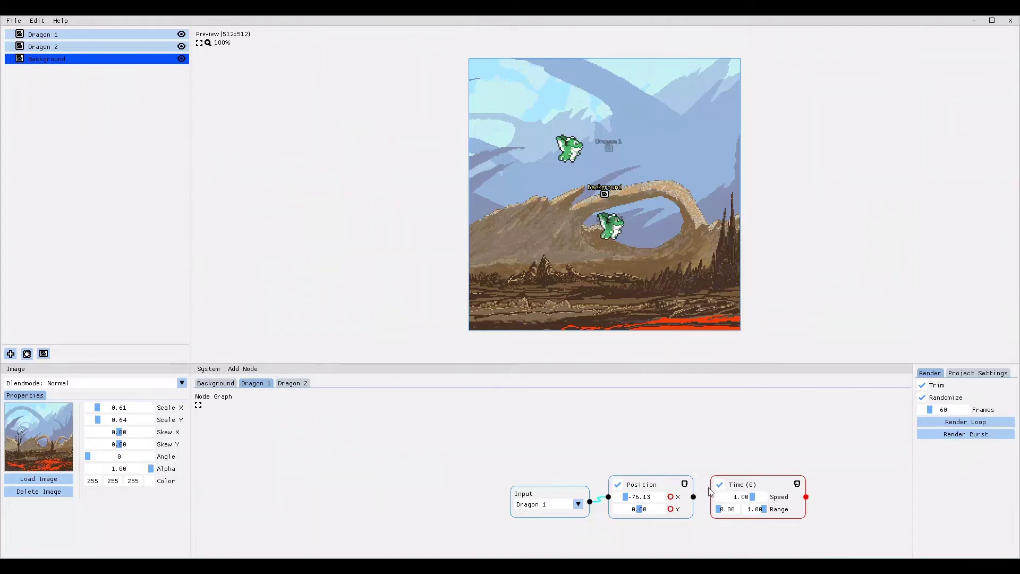
drag(765, 484, 661, 436)
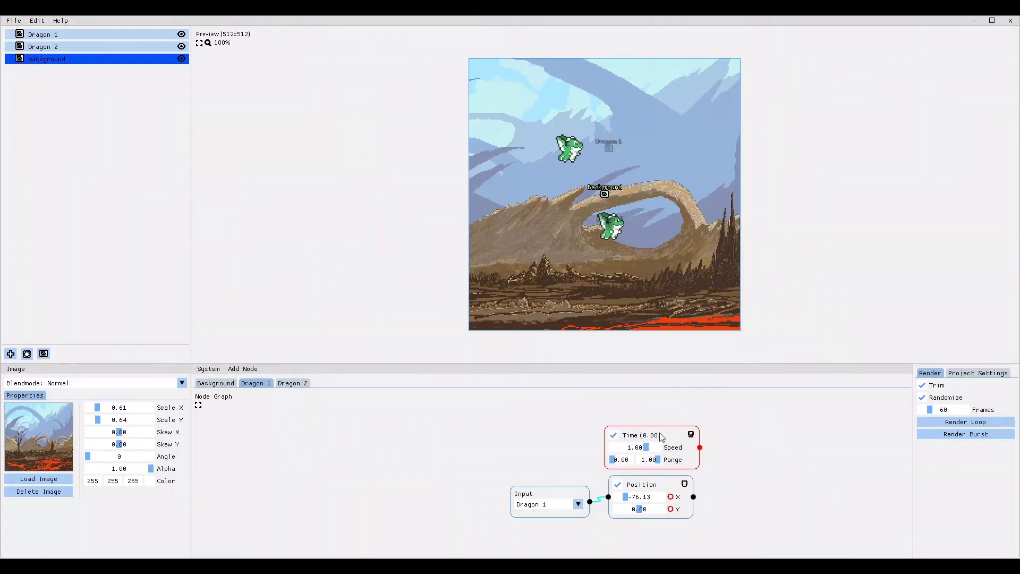
click(700, 447)
click(670, 497)
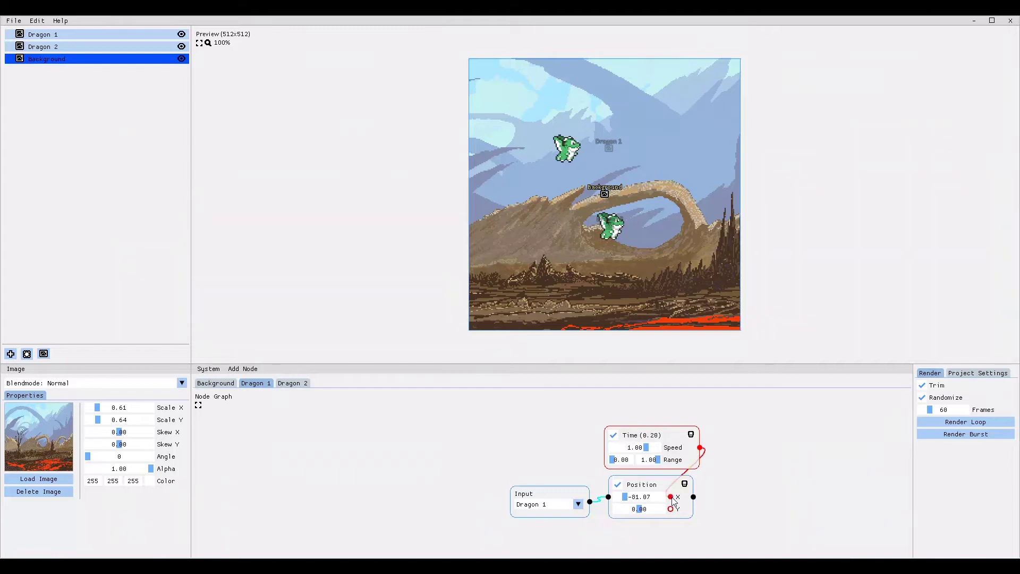
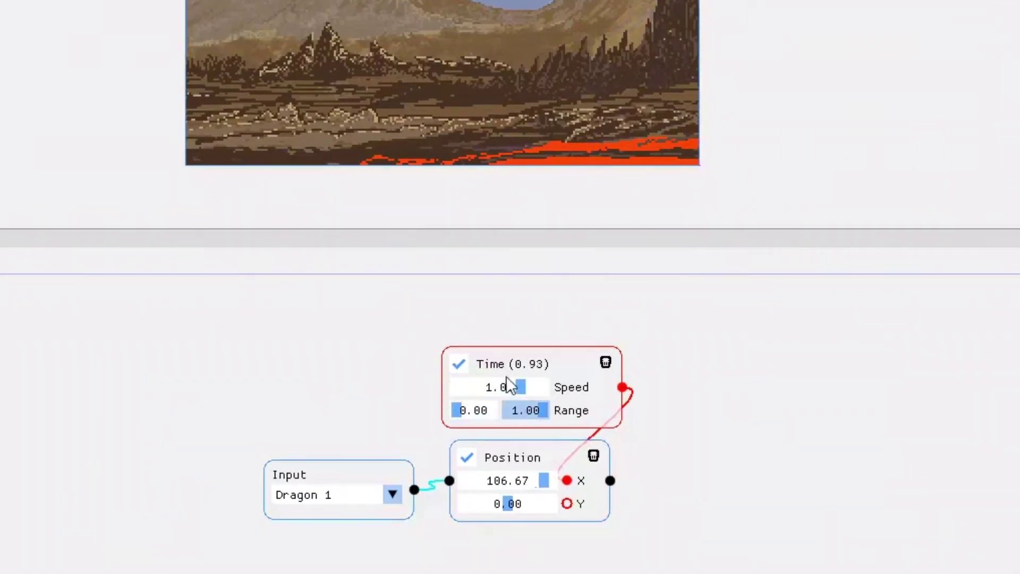
Step: Try the Time node's speed at about 1.91, 0.42, -1.16 and 1.30, and set it to about -1.26
drag(521, 382, 543, 394)
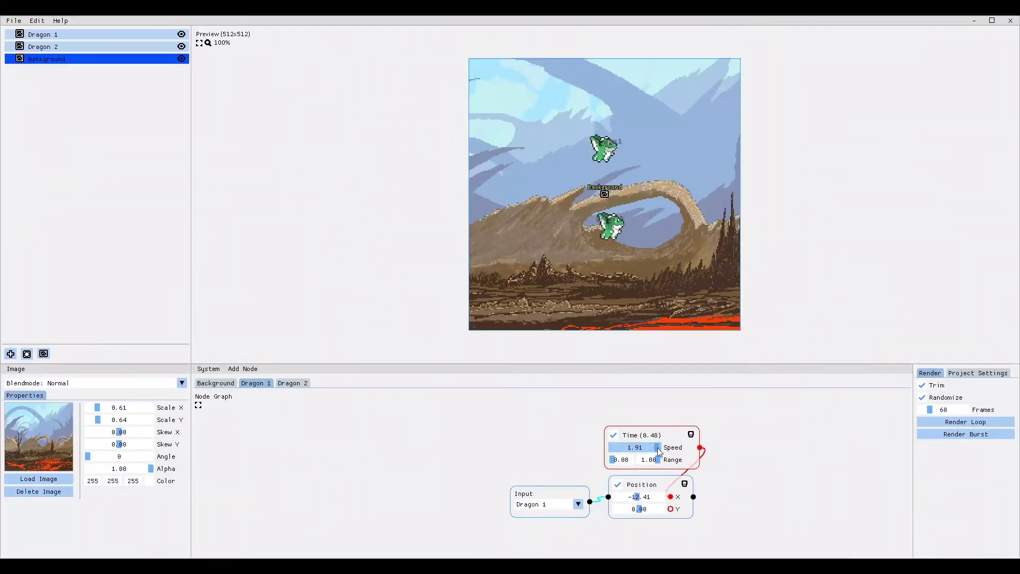
drag(659, 451, 641, 451)
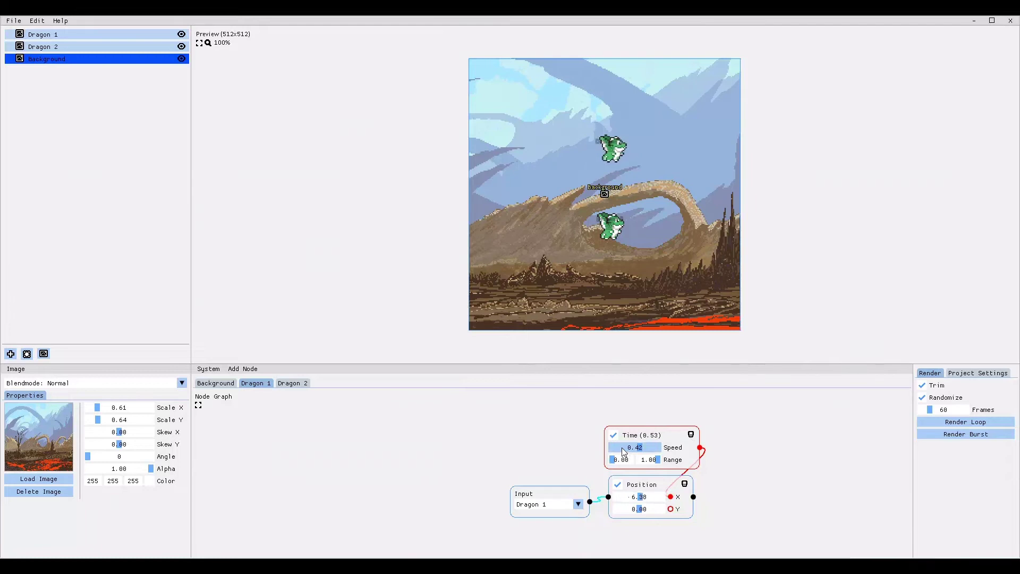
drag(625, 451, 622, 451)
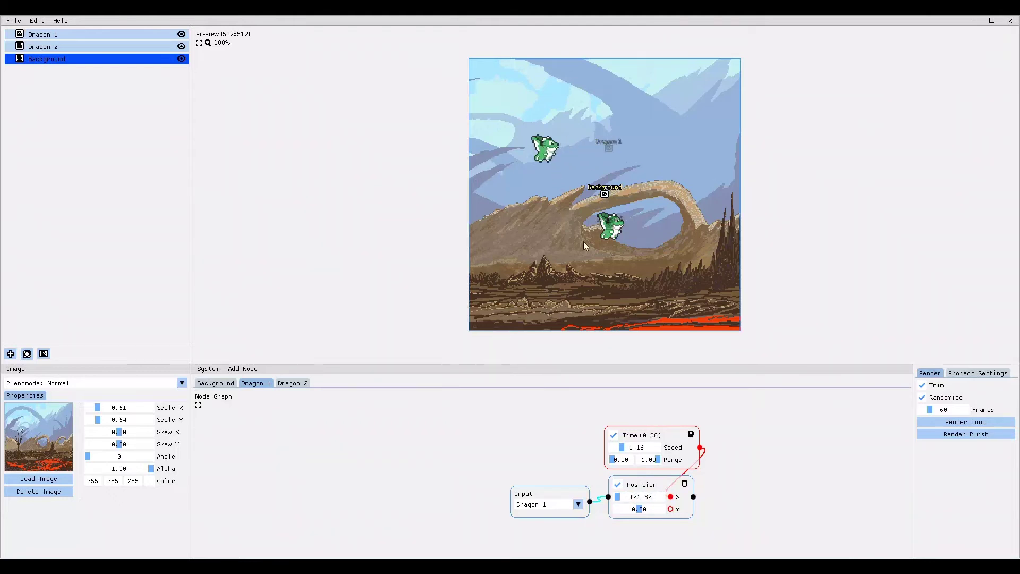
click(649, 447)
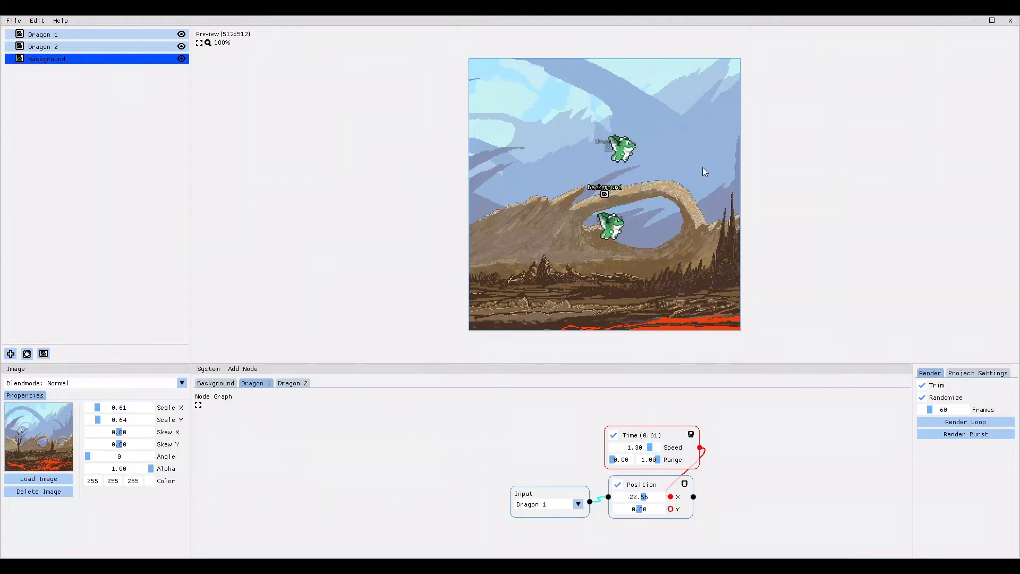
click(620, 448)
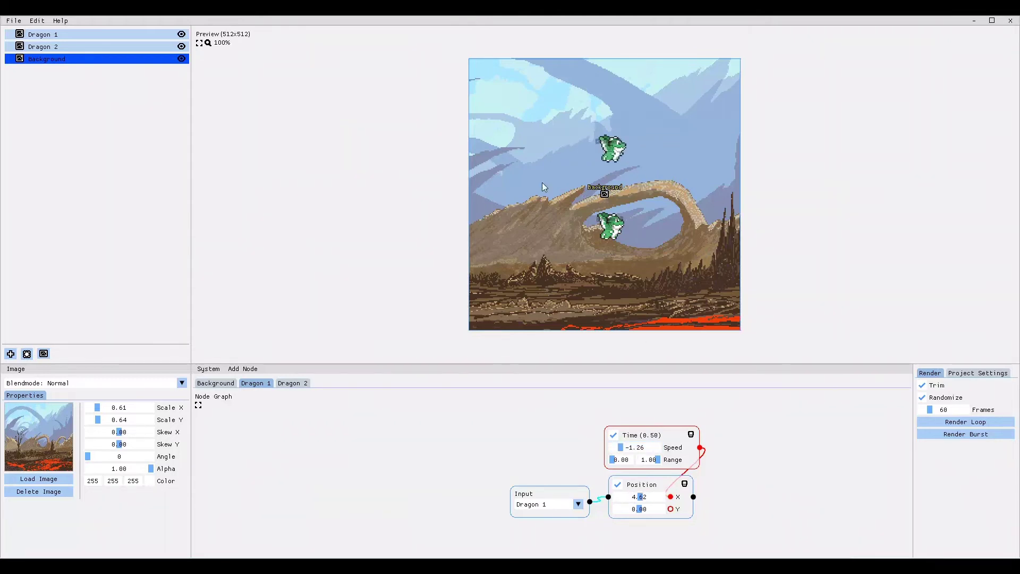
Step: Change the Time node's range to about 0.47 and 0.38, and widen it to run from -5 to 1
click(623, 460)
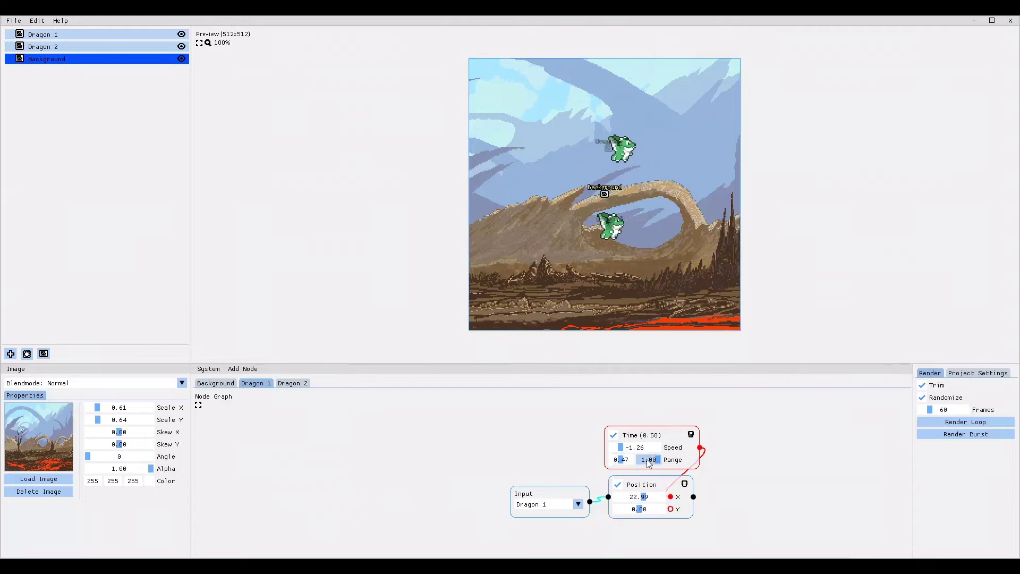
click(649, 460)
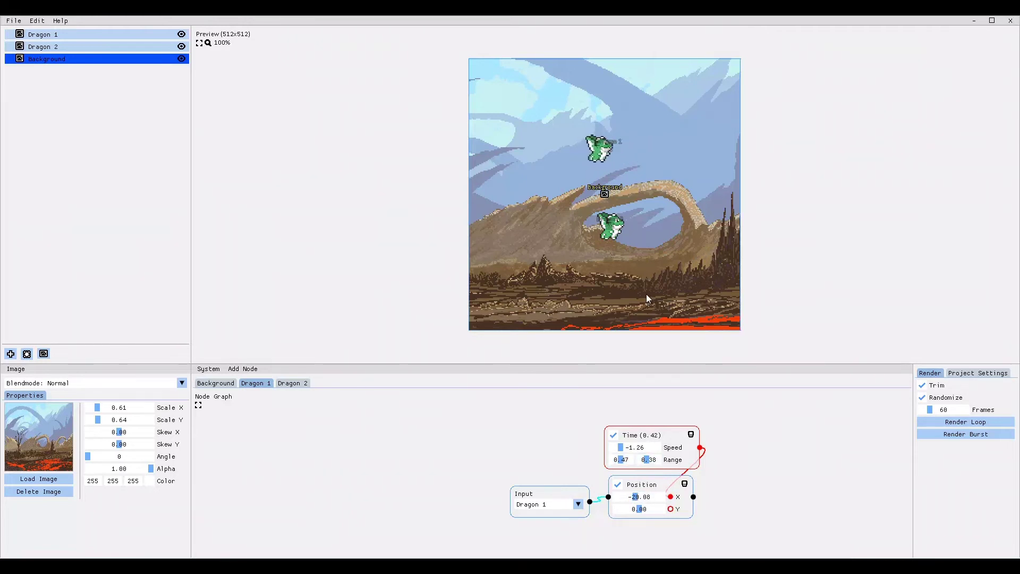
drag(668, 463, 725, 464)
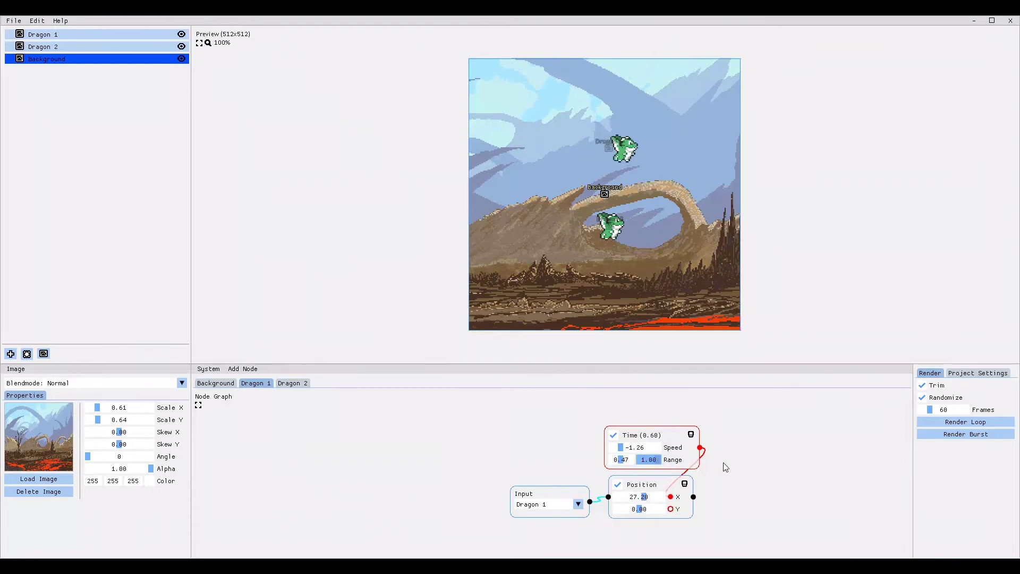
drag(609, 465, 579, 465)
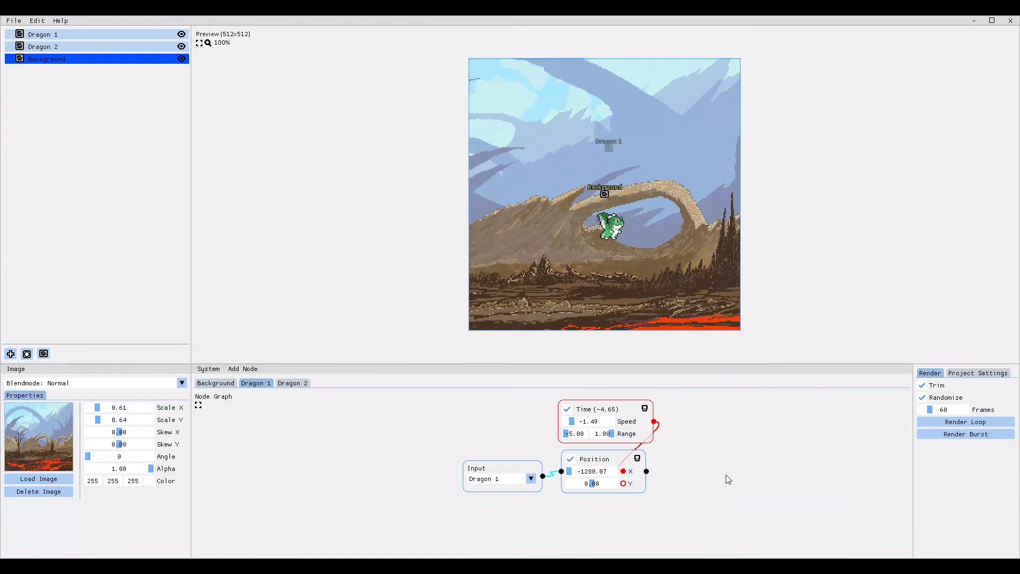
Step: Replace the Time node with a Random modifier placed above the Position node and connect it to Position X
click(645, 409)
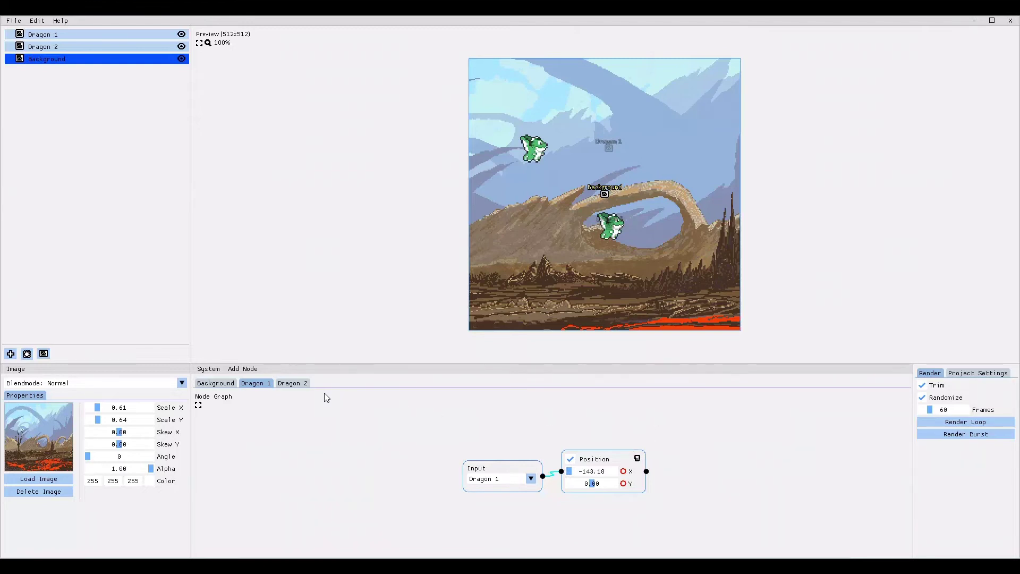
click(247, 372)
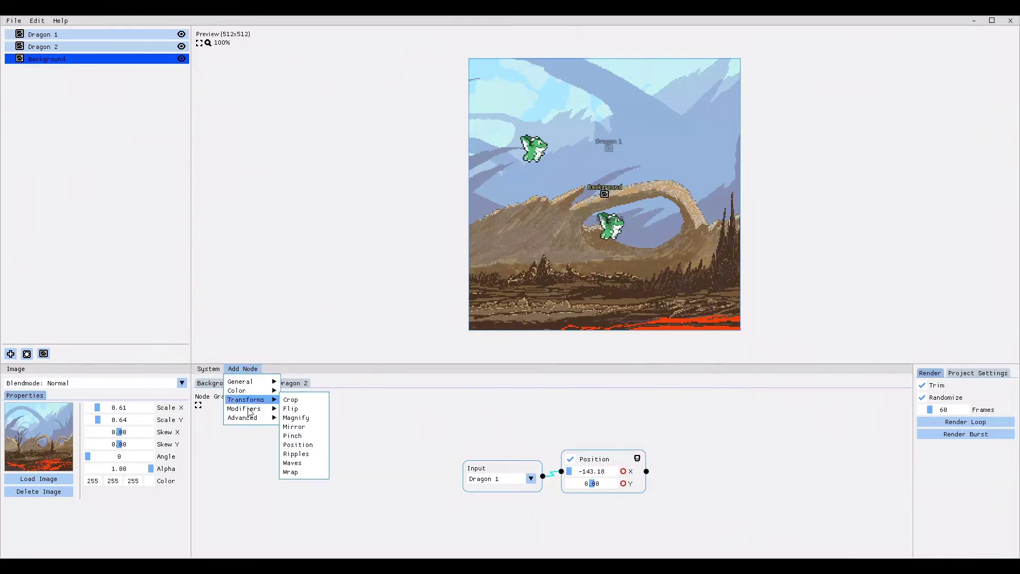
mouse_move(250, 412)
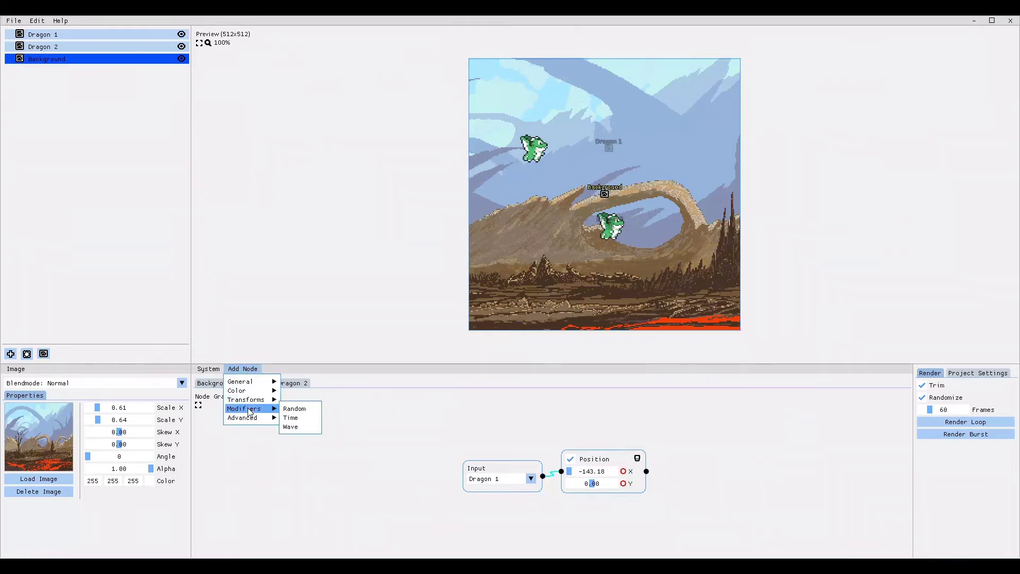
click(299, 410)
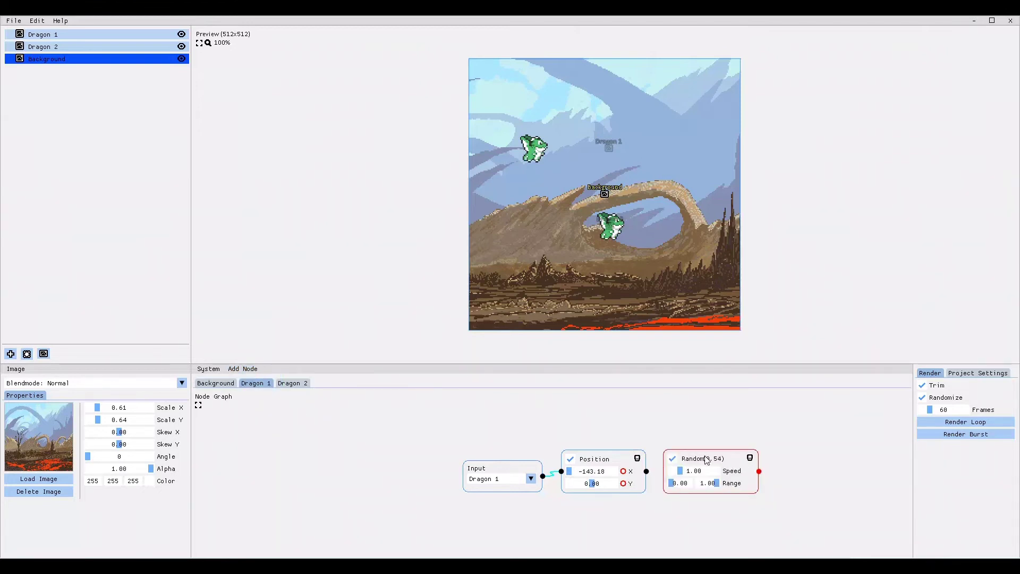
drag(706, 459, 608, 407)
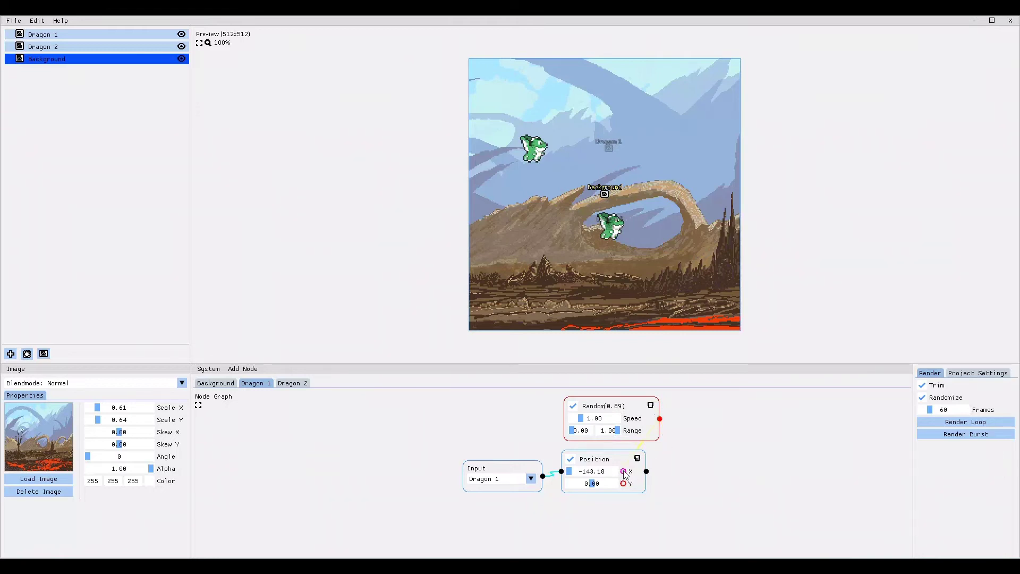
drag(625, 474, 623, 472)
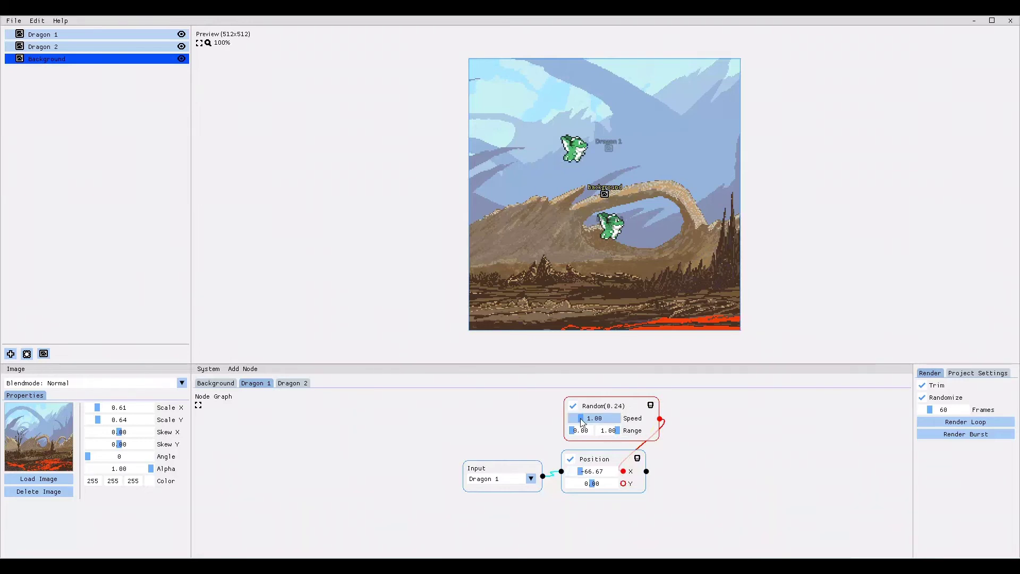
Step: Set the Random node's speed to 50 and its range from -5 to 5
click(615, 423)
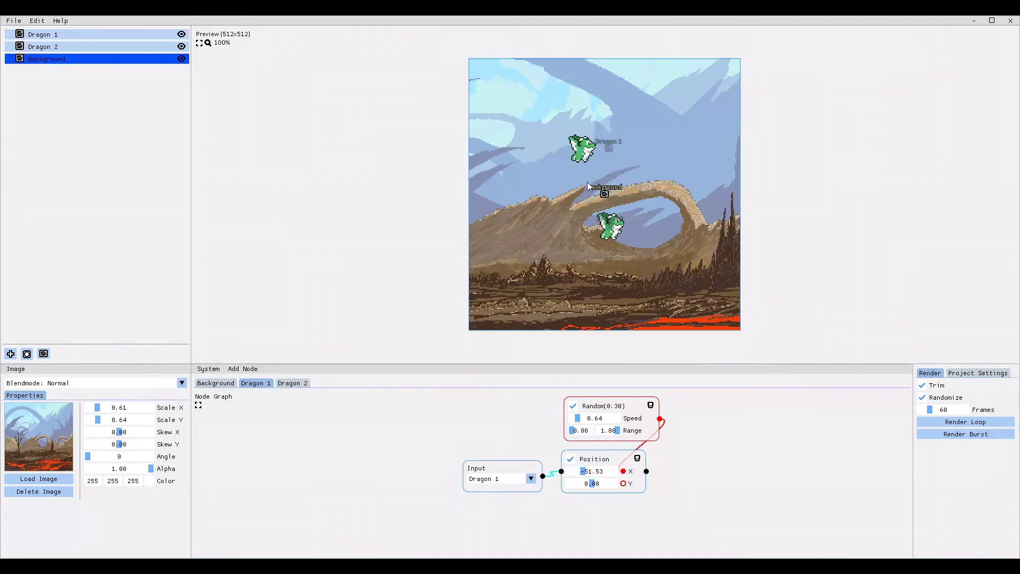
ctrl+click(599, 422)
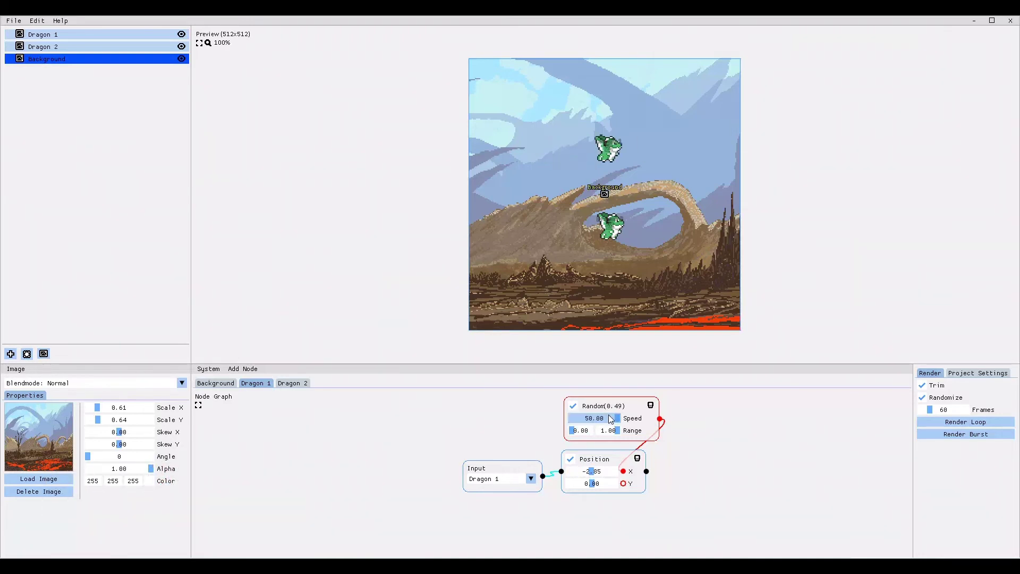
text(50)
key(Return)
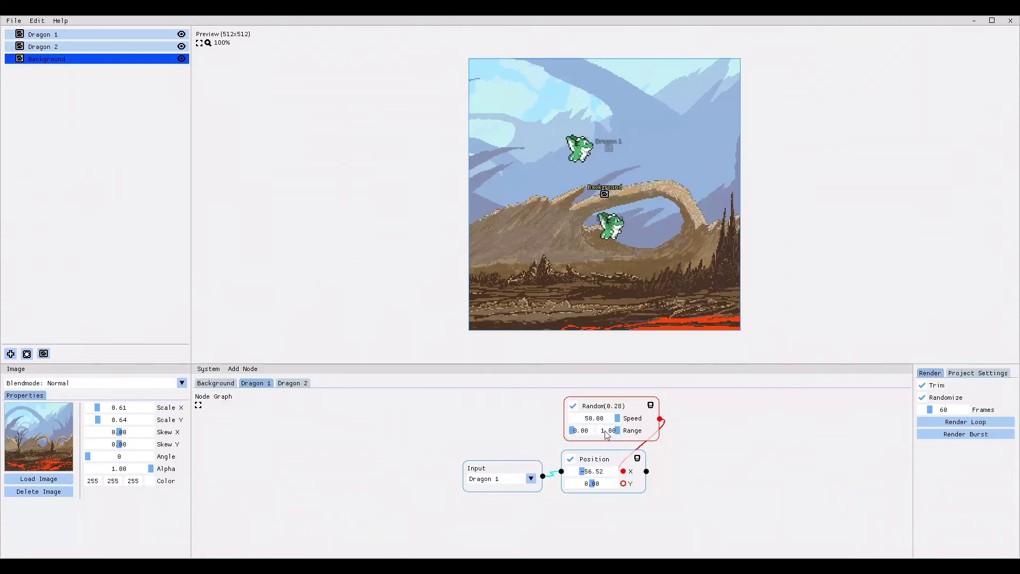
drag(604, 432, 610, 430)
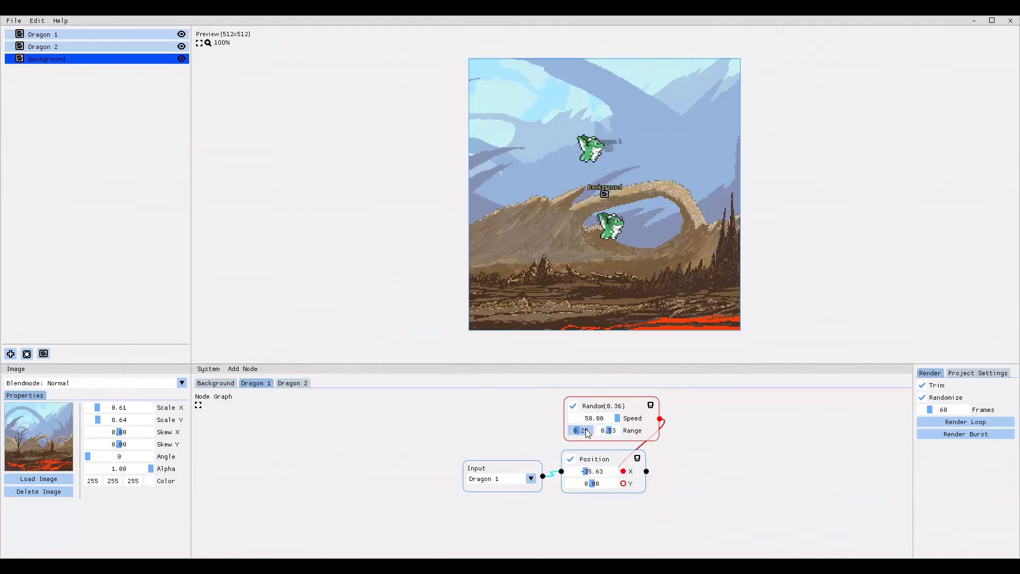
text(-5)
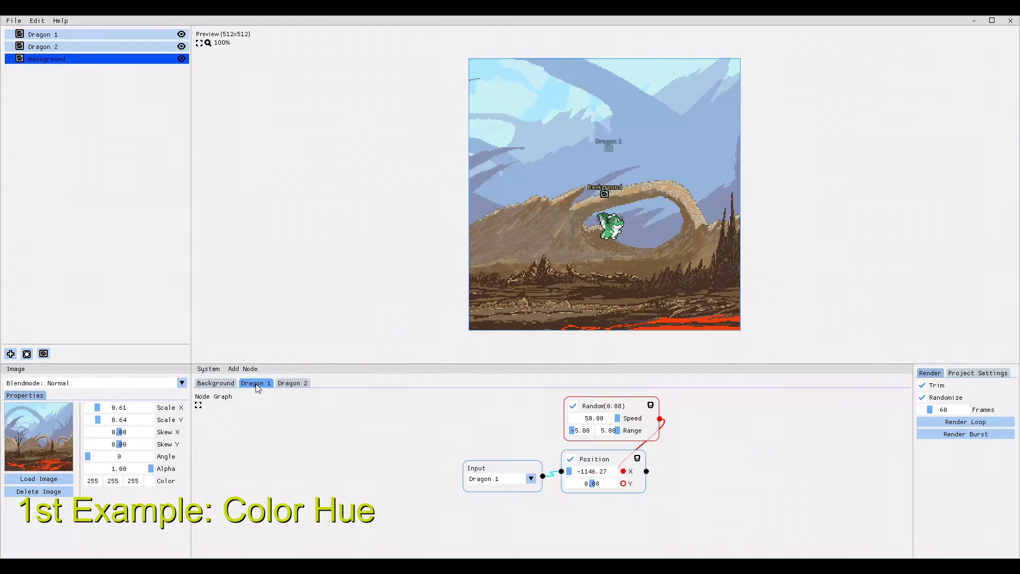
Step: Clear the Dragon 1 node graph and add a Hue color node connected to the Dragon 1 Input node
right_click(256, 384)
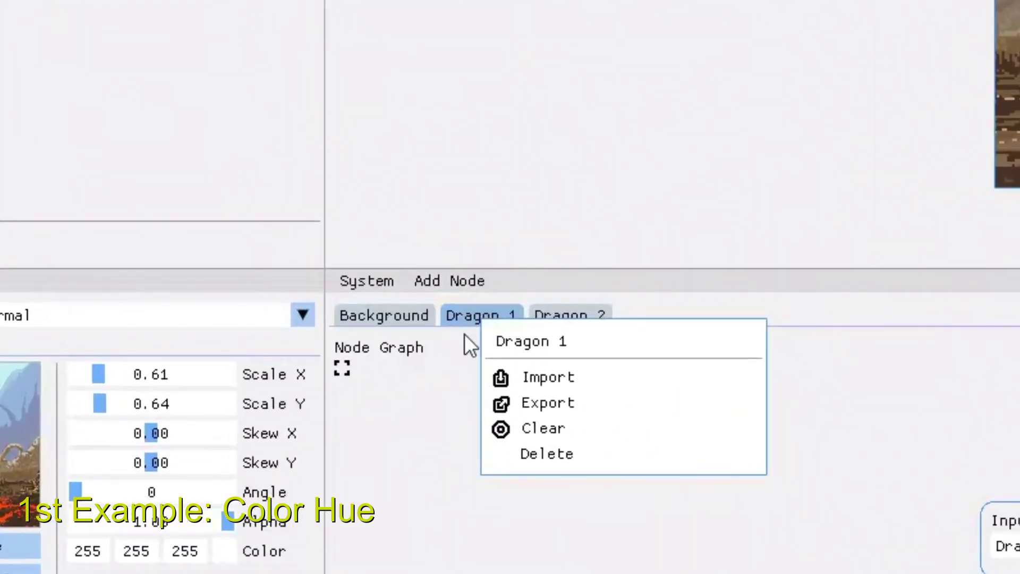
click(539, 428)
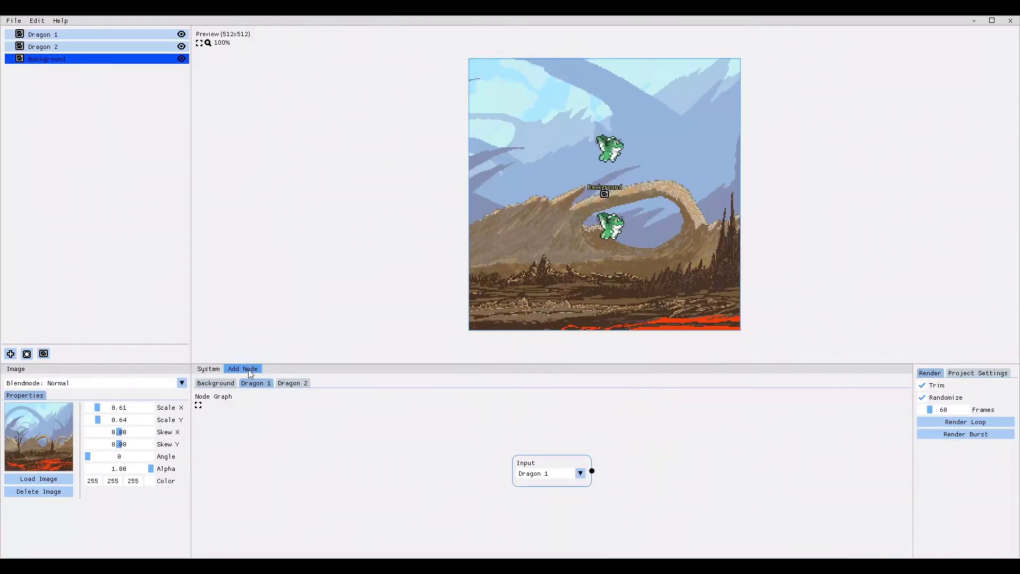
click(248, 369)
mouse_move(247, 392)
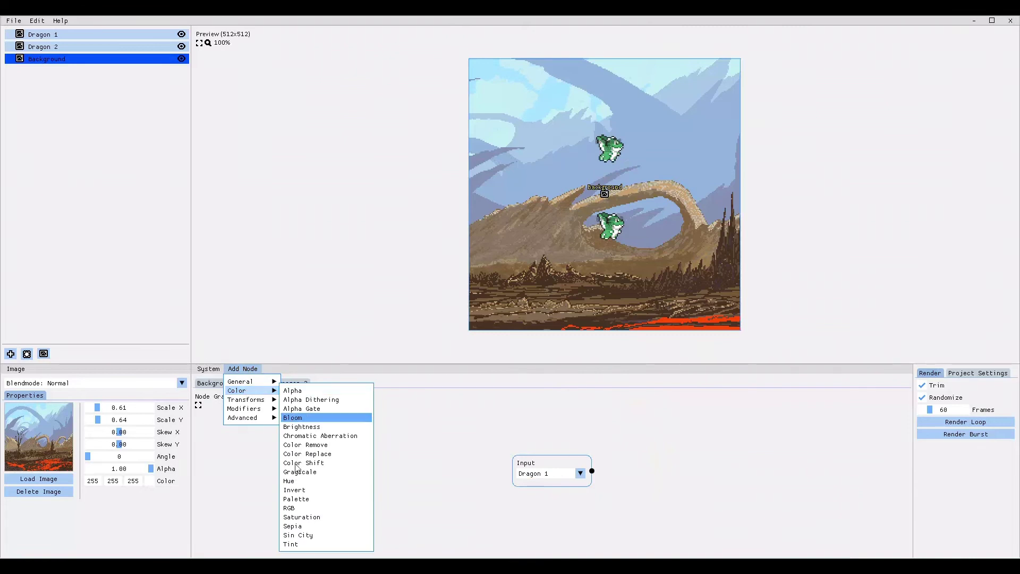
click(299, 481)
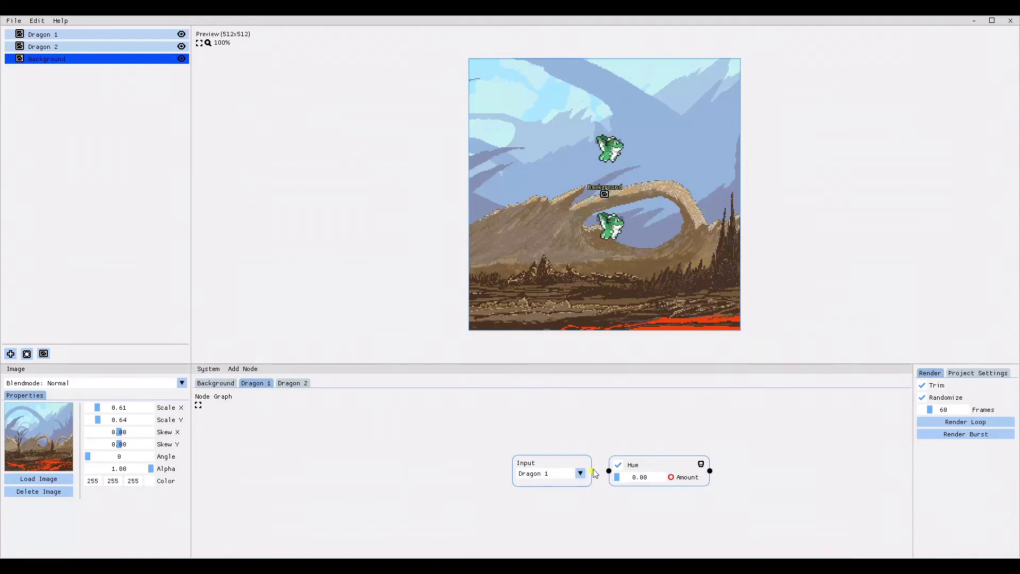
drag(593, 471, 609, 471)
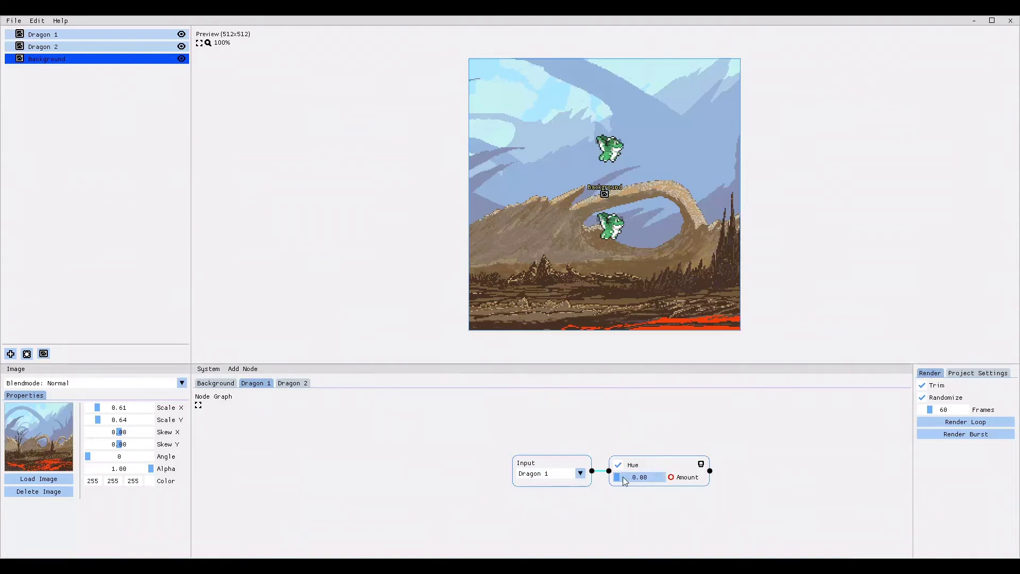
Step: Try raising the Hue node's amount to recolor Dragon 1, and return it to 0.00
drag(617, 476, 633, 479)
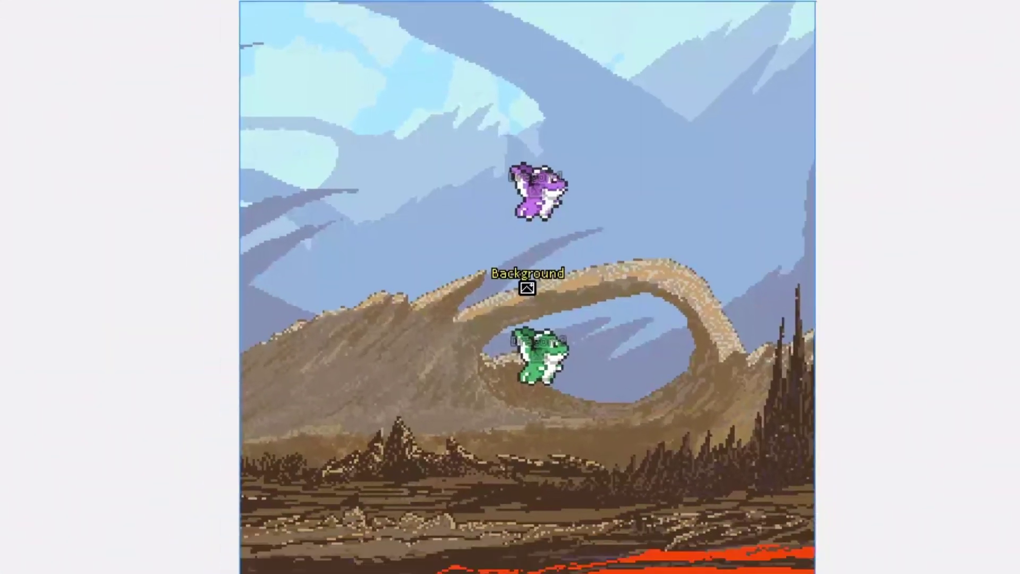
drag(632, 478, 605, 478)
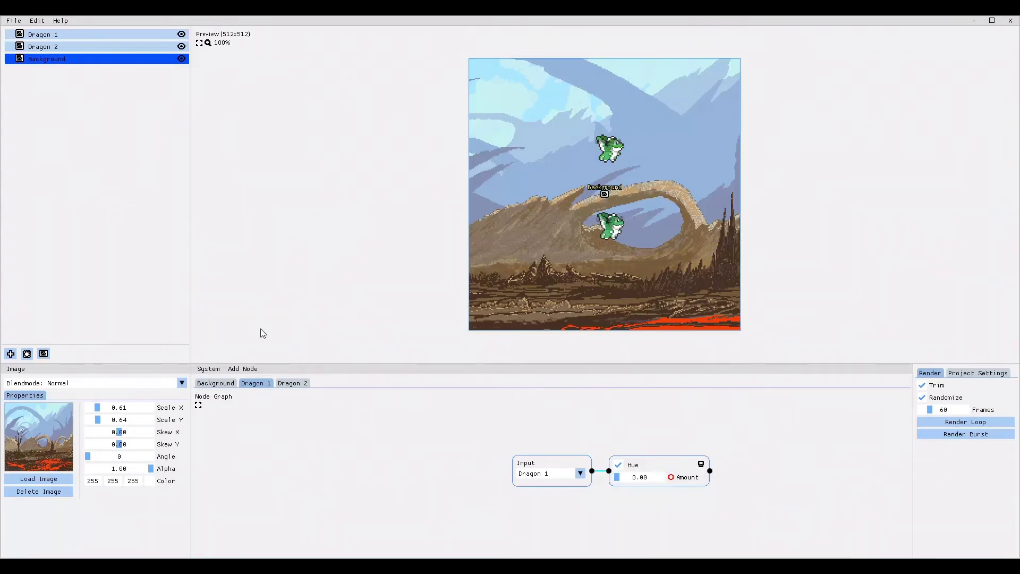
Step: Add a Wave modifier above the Hue node and connect it to the Hue node's Amount
click(252, 370)
mouse_move(262, 409)
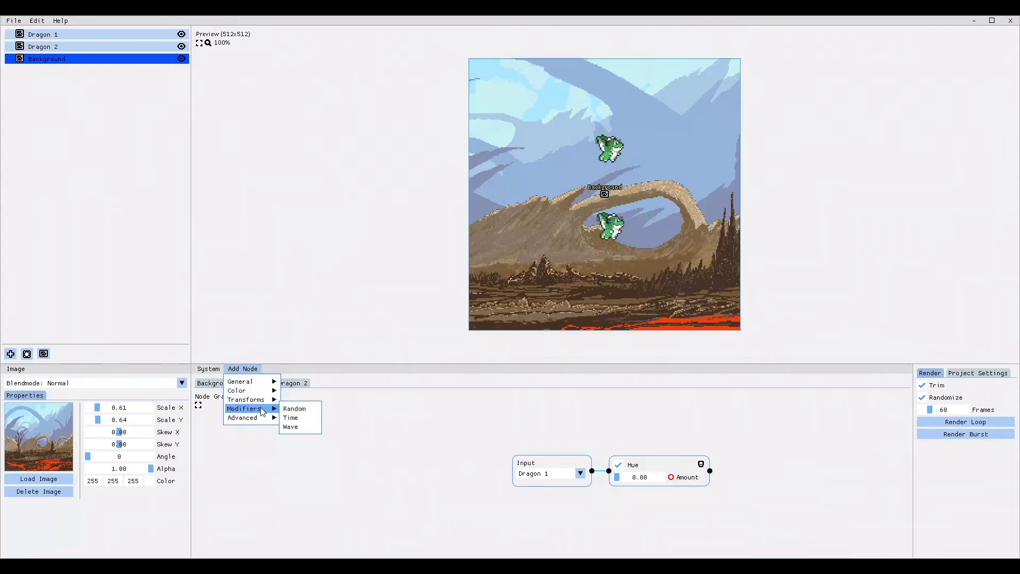
click(292, 428)
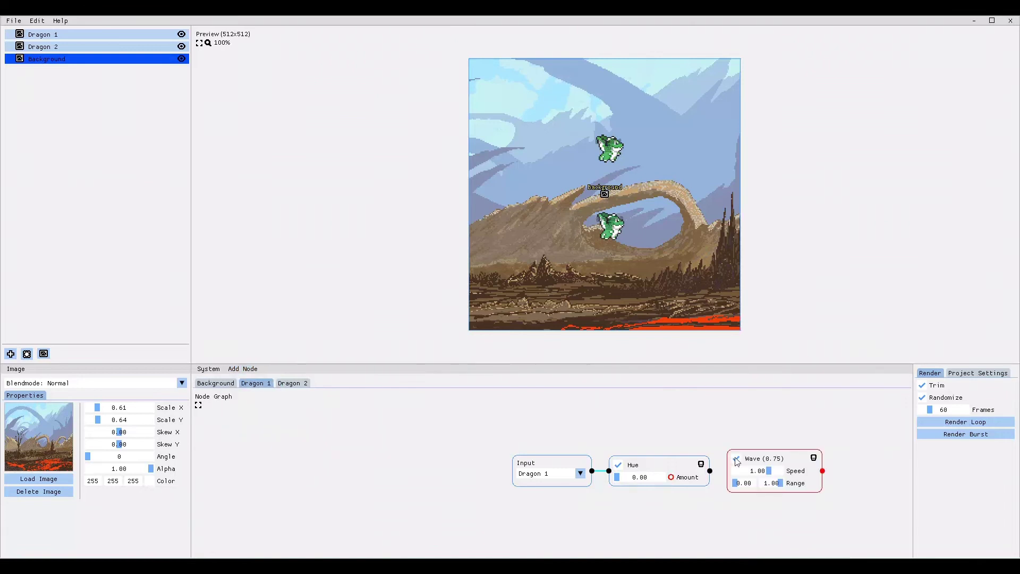
drag(792, 460, 671, 477)
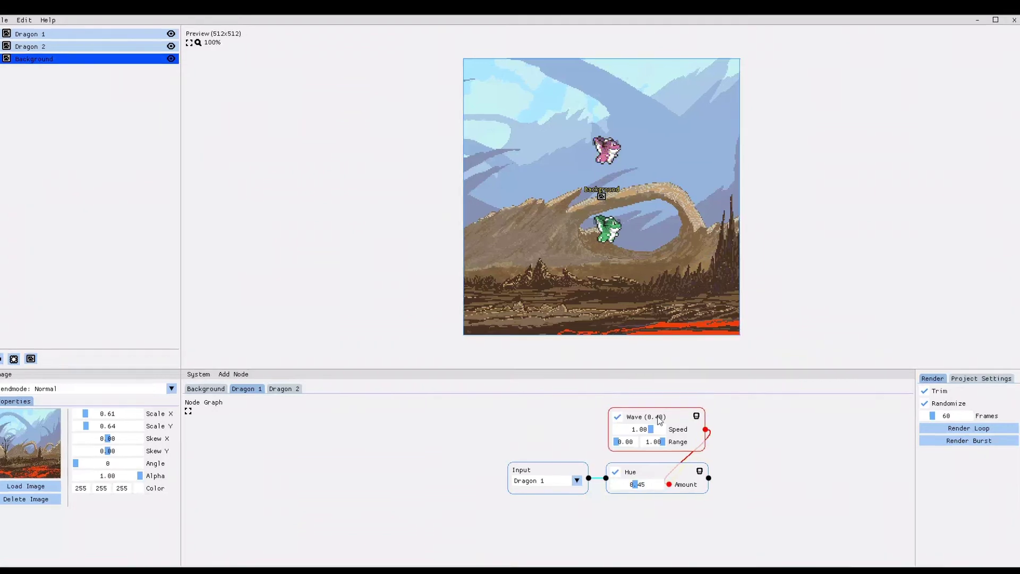
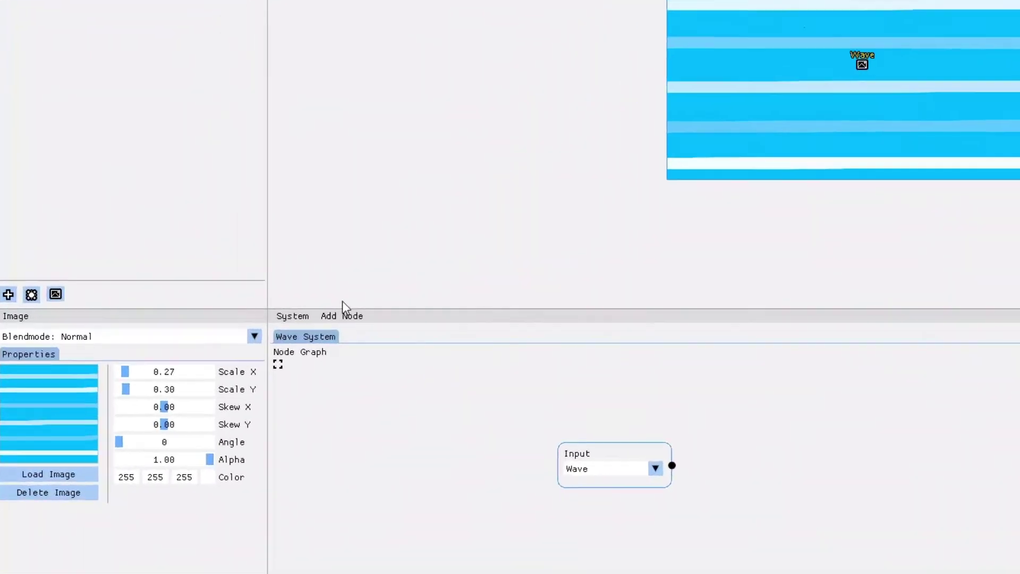
Step: Add a Waves transform node connected to the Wave Input node, with H.Waves 45, V.Waves 44 and Distortion 59
click(342, 315)
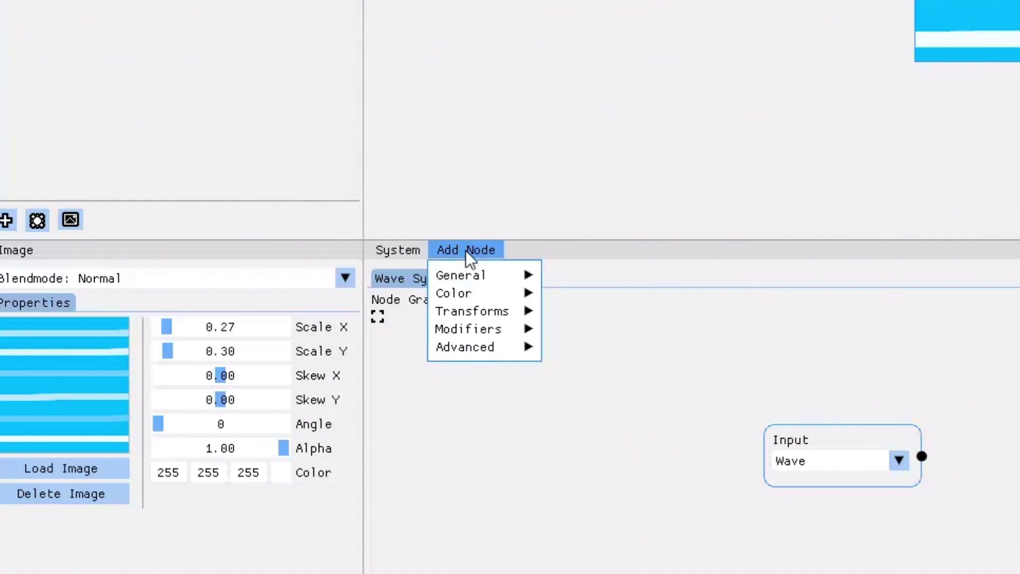
mouse_move(472, 311)
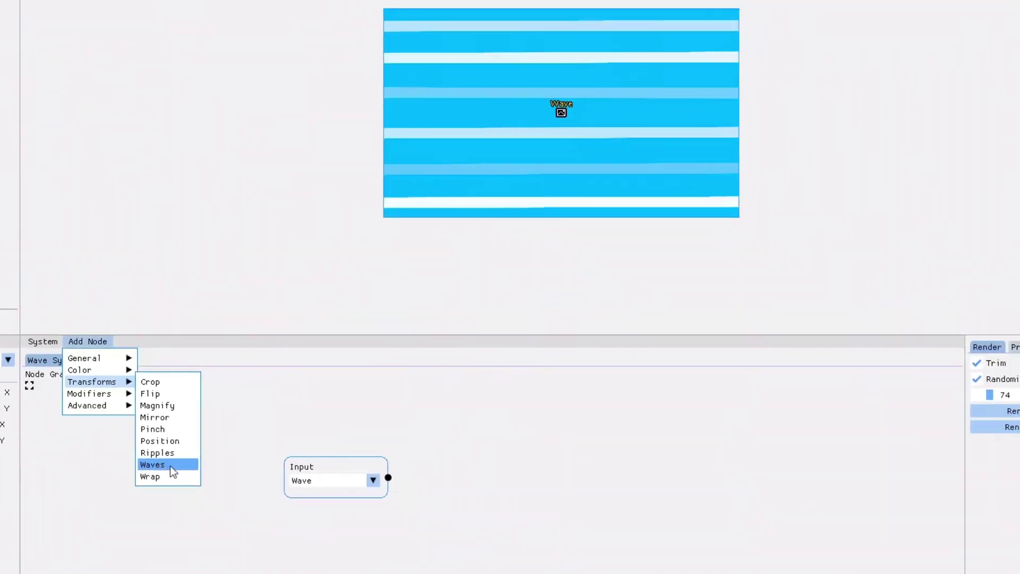
click(170, 465)
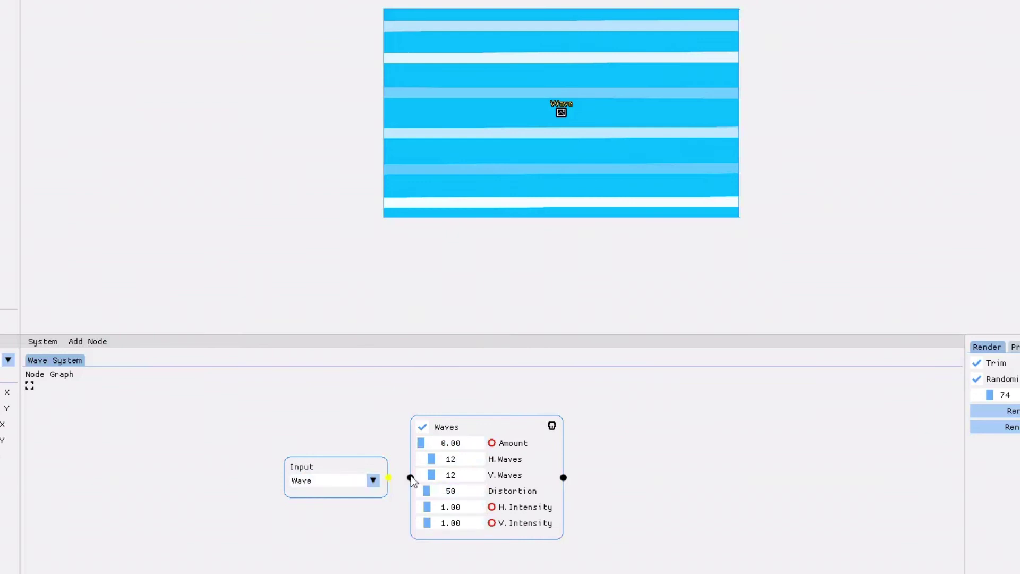
mouse_move(412, 476)
mouse_down()
mouse_move(462, 462)
mouse_move(462, 475)
mouse_move(426, 493)
mouse_up()
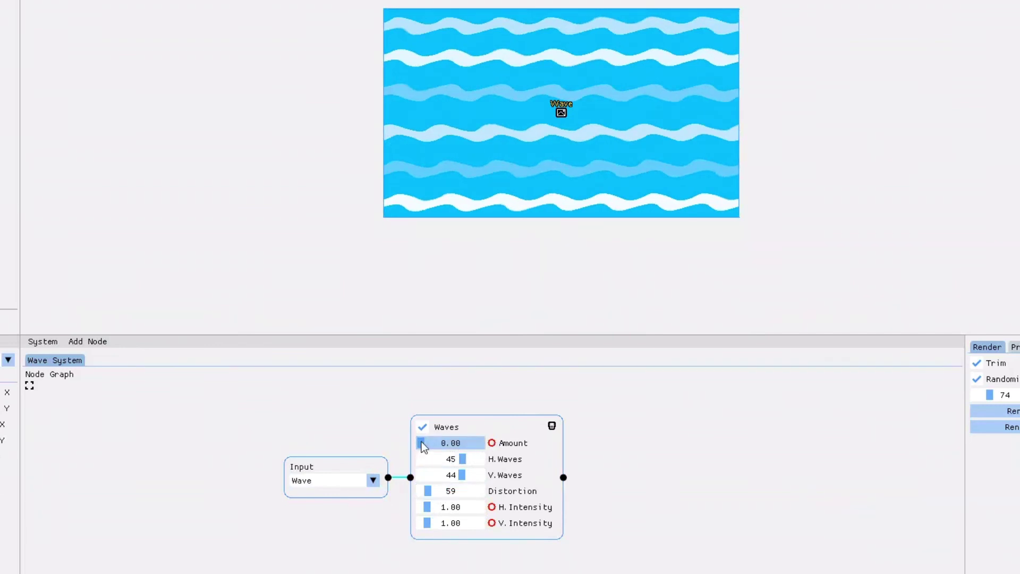
Step: Sweep the Waves node's Amount repeatedly between 0.00 and 1.00 to compare the loop's ends, and return it to 0.00
drag(423, 446, 483, 456)
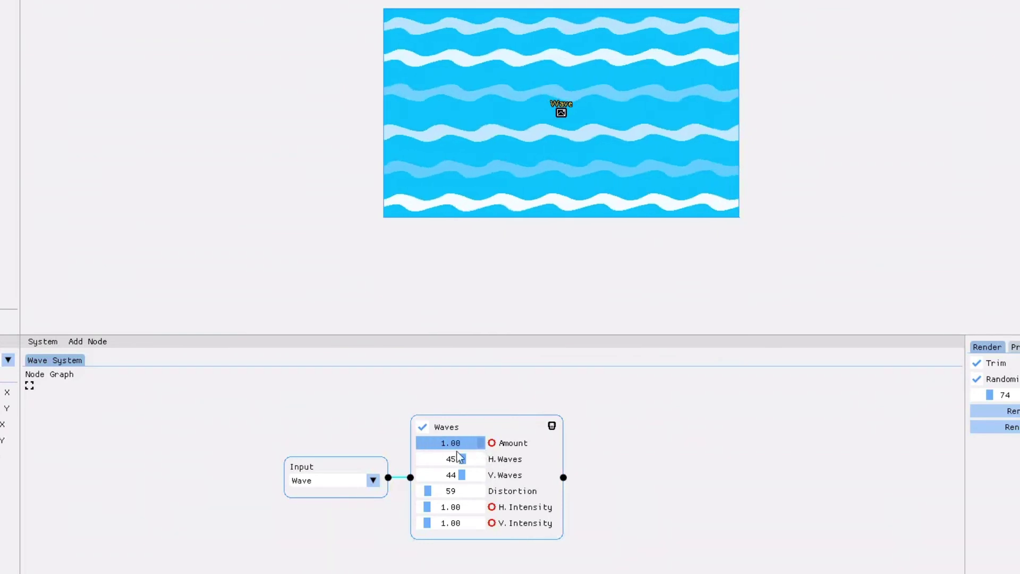
drag(424, 444, 494, 456)
click(370, 532)
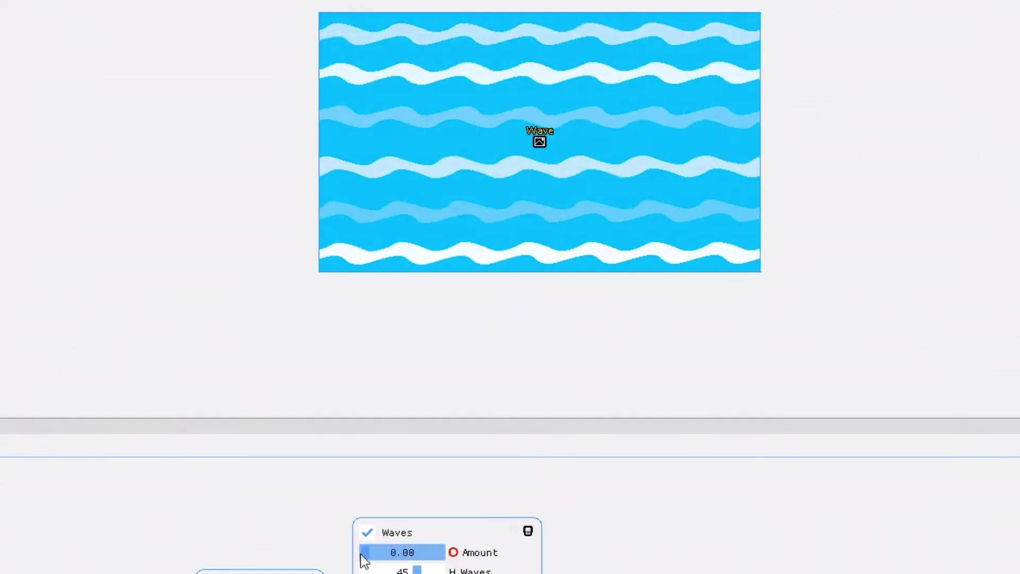
click(440, 552)
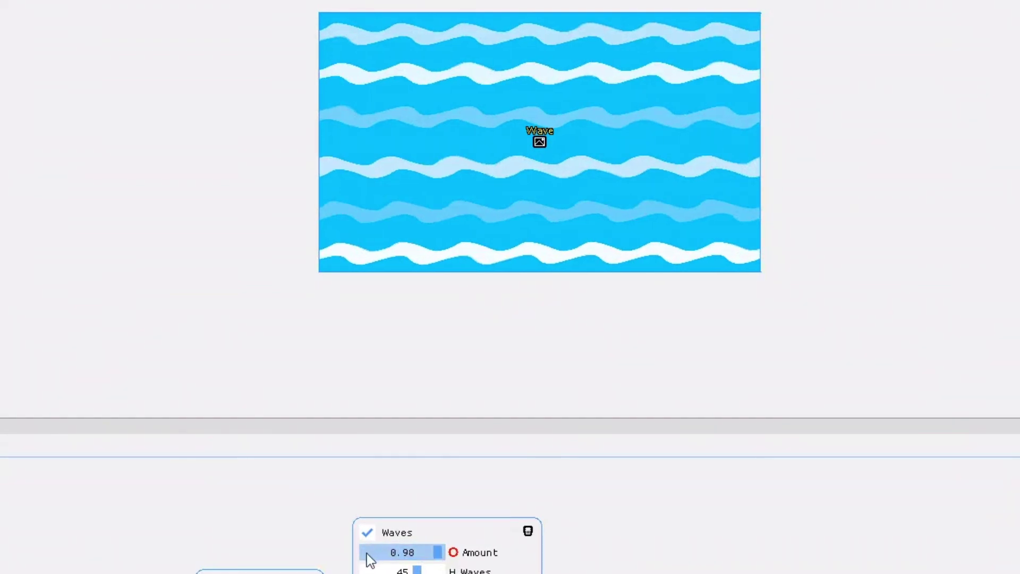
click(373, 552)
click(441, 553)
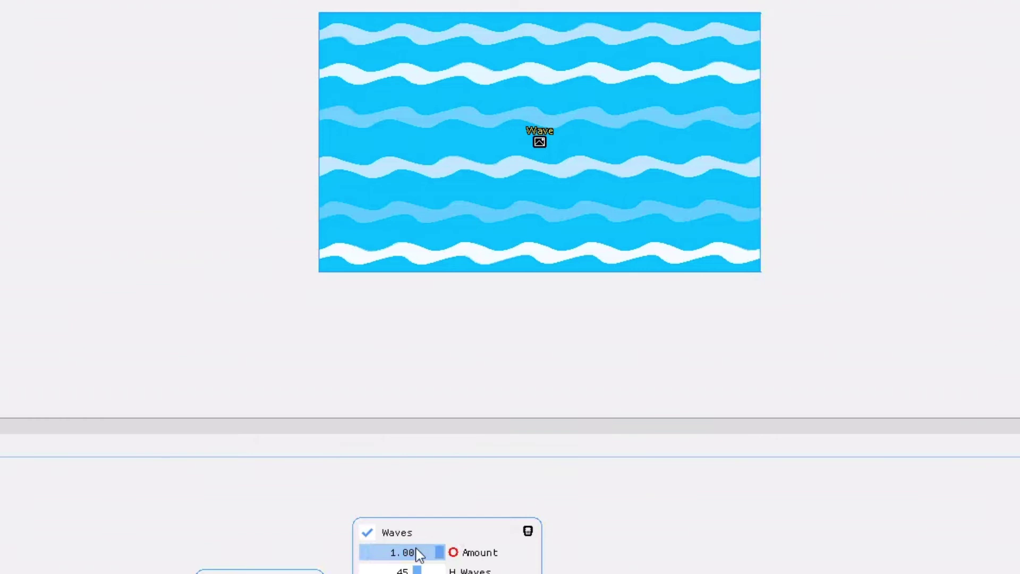
click(362, 552)
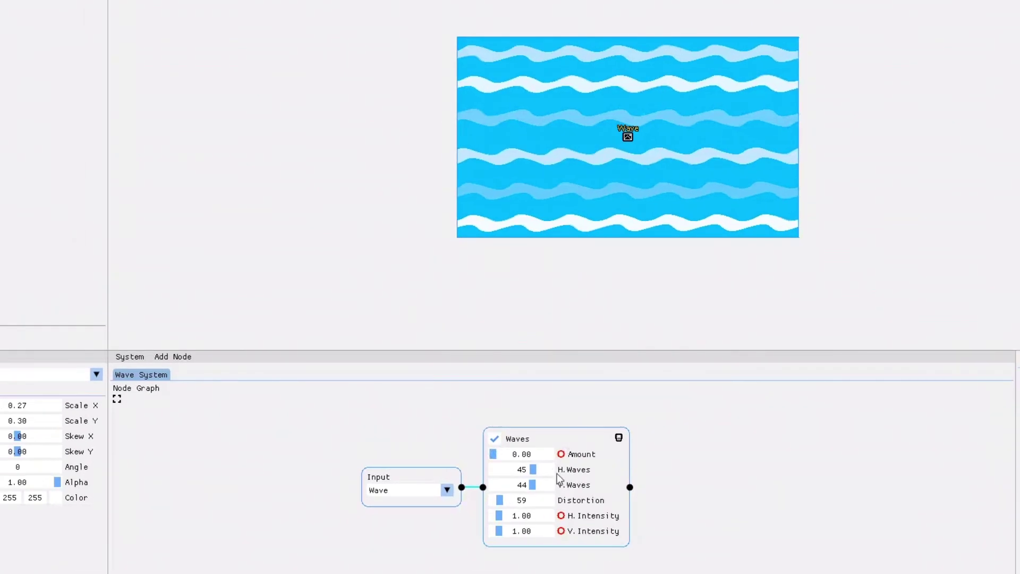
click(551, 455)
click(489, 452)
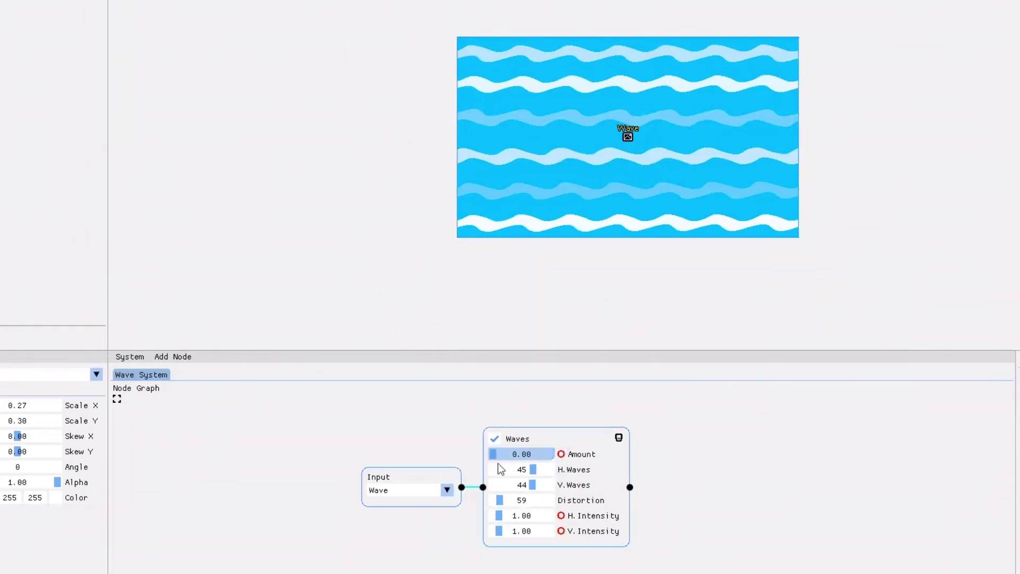
drag(495, 457, 561, 457)
mouse_move(489, 454)
mouse_down()
mouse_move(472, 455)
mouse_move(552, 455)
mouse_up()
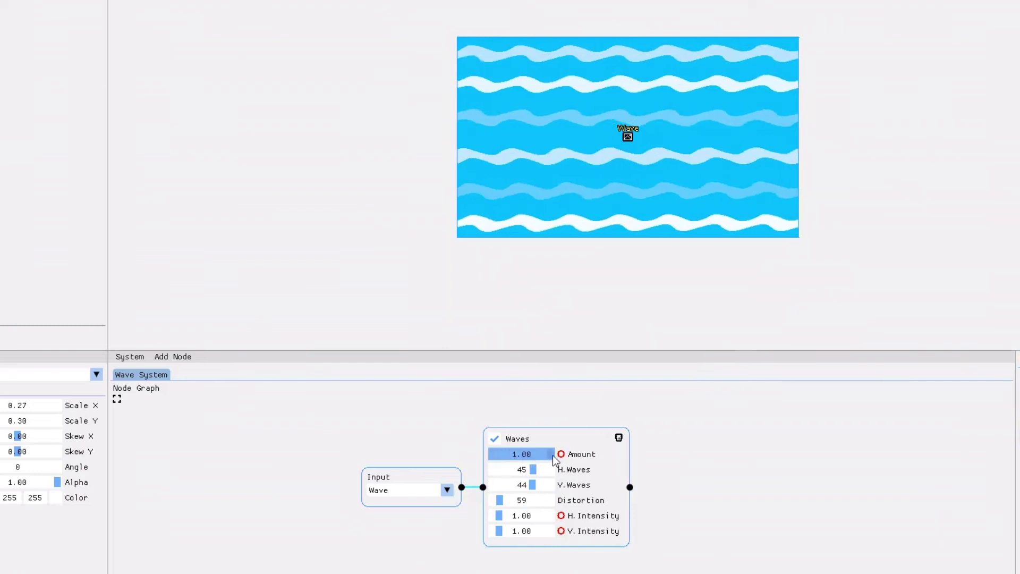
click(494, 454)
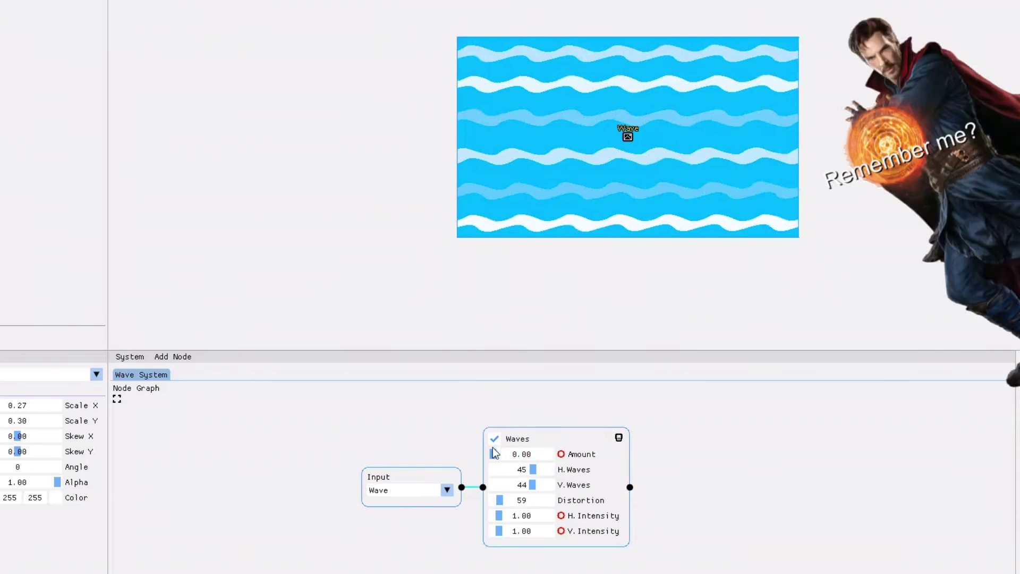
Step: Add a Time modifier and connect its output to the Waves node's Amount
click(173, 356)
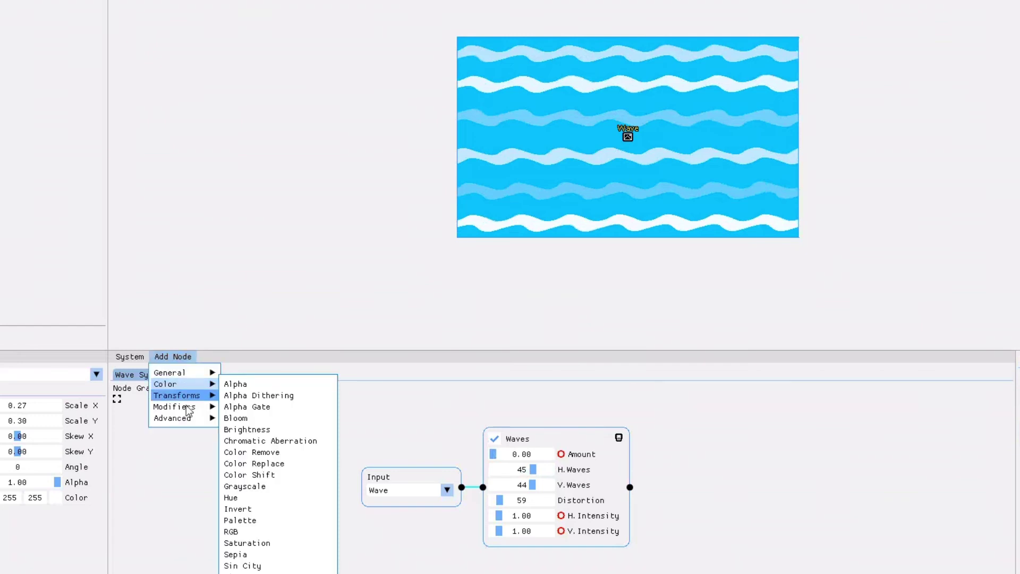
click(233, 418)
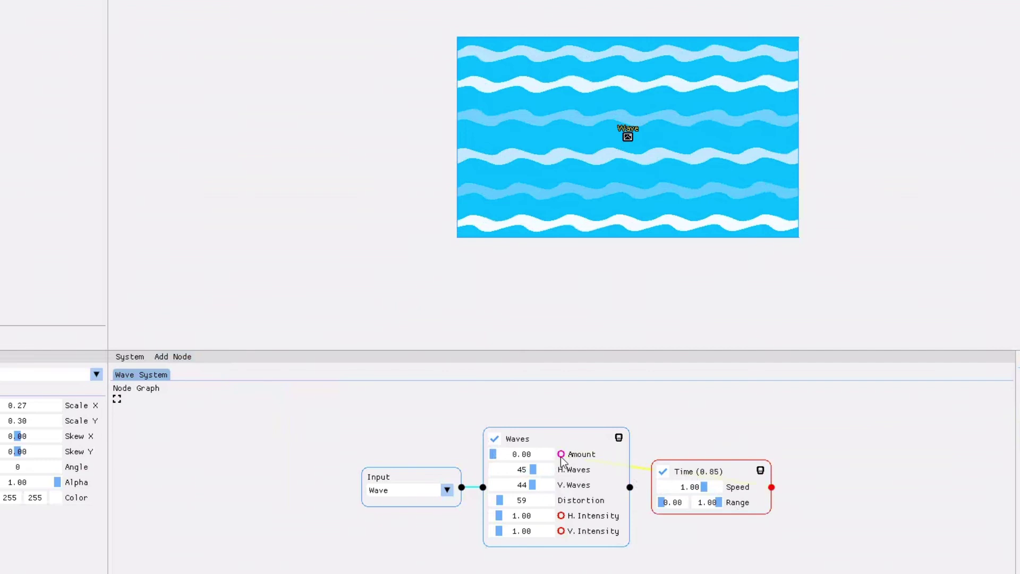
drag(562, 457, 562, 456)
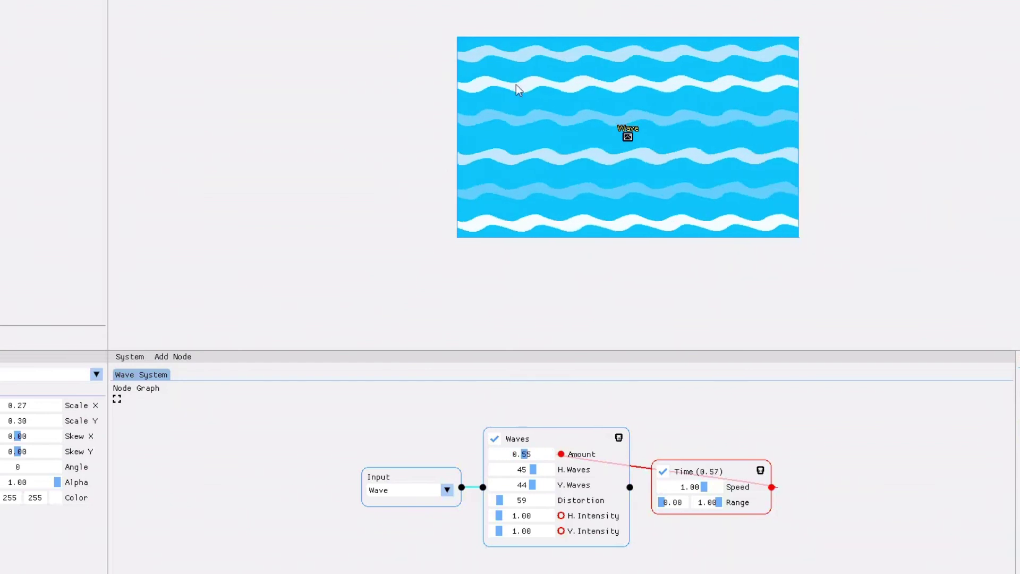
Step: Set the Waves node's Distortion to 13, H.Intensity to 0.23, V.Intensity to 1.28, H.Waves to 26 and V.Waves to 27
mouse_move(502, 500)
mouse_down()
mouse_move(493, 501)
mouse_move(504, 515)
mouse_up()
click(491, 516)
click(504, 472)
click(504, 487)
click(513, 472)
click(519, 488)
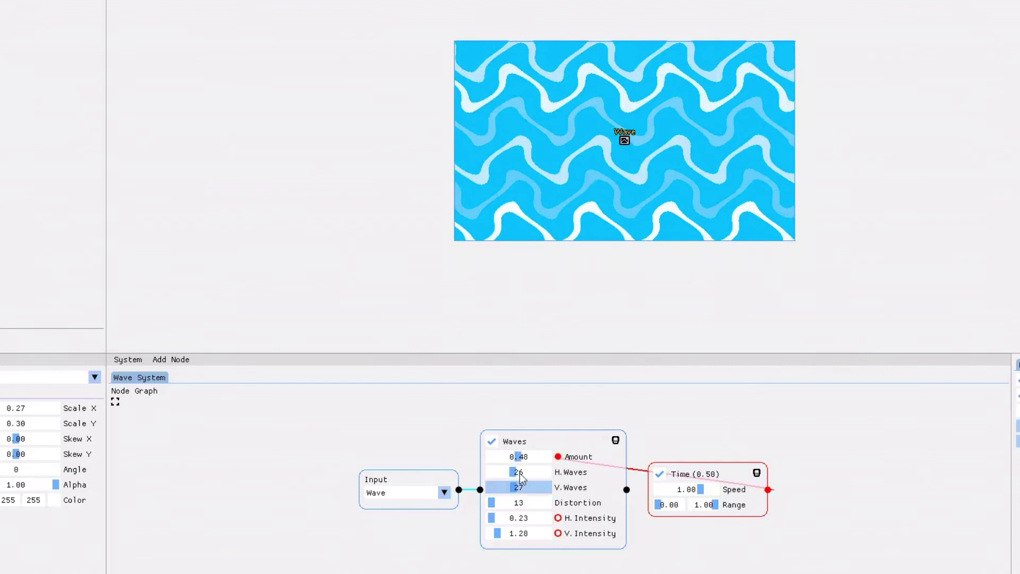
Step: Try denser waves, then set H.Waves to 23, V.Waves to 26 and H.Intensity to 2.79 on the Waves node
click(522, 472)
click(523, 487)
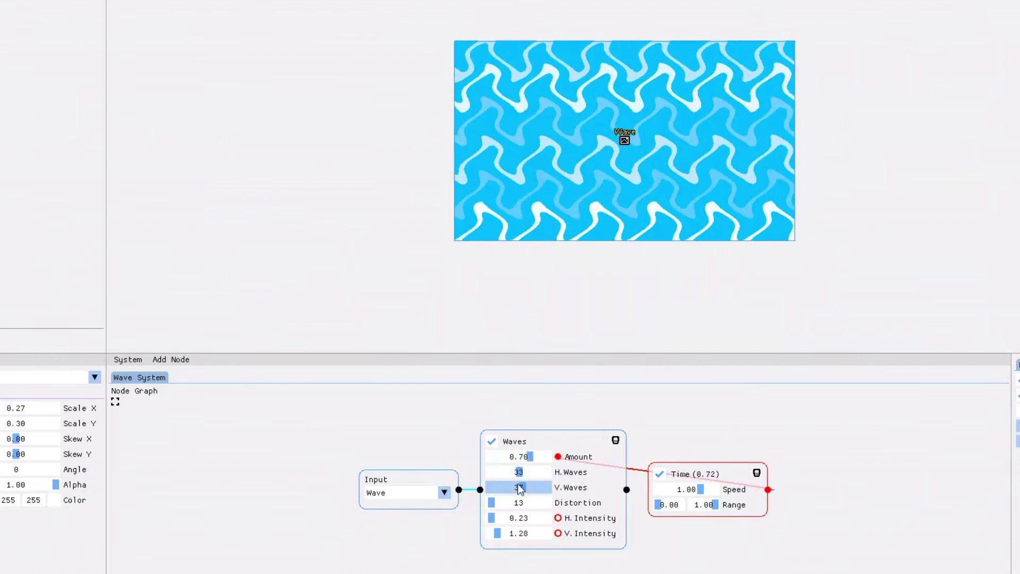
click(511, 472)
click(513, 487)
click(505, 518)
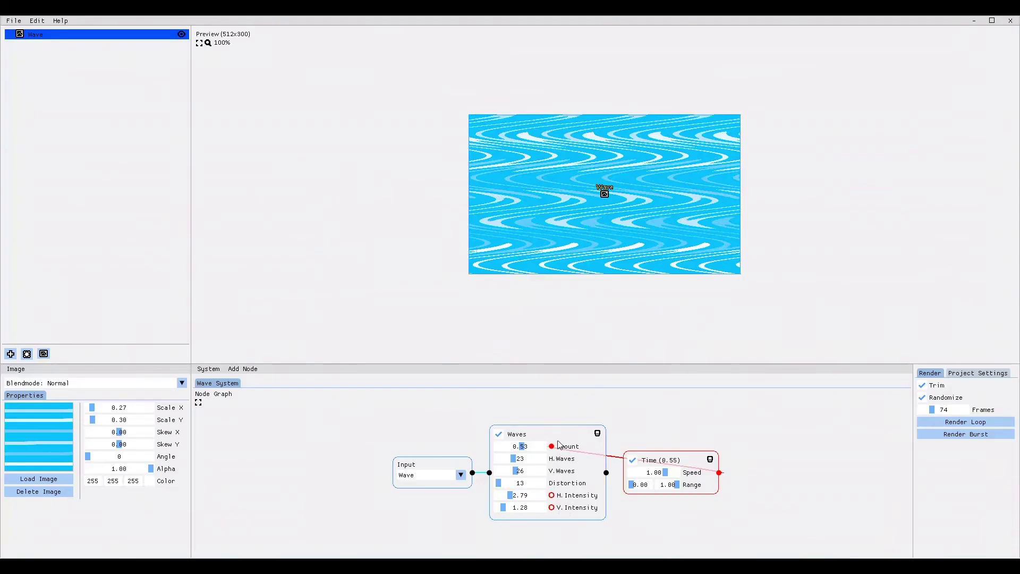
drag(719, 472, 559, 498)
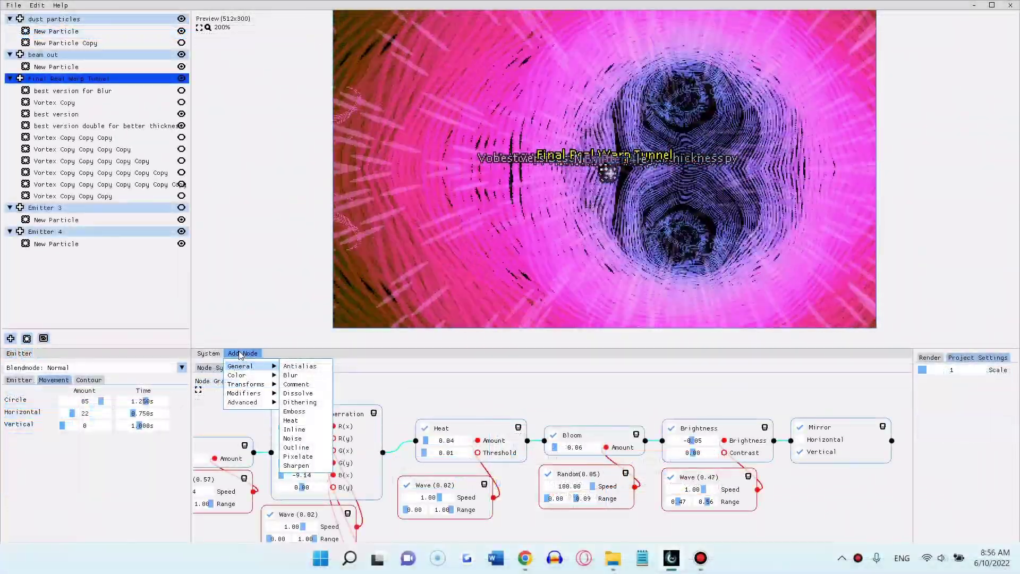